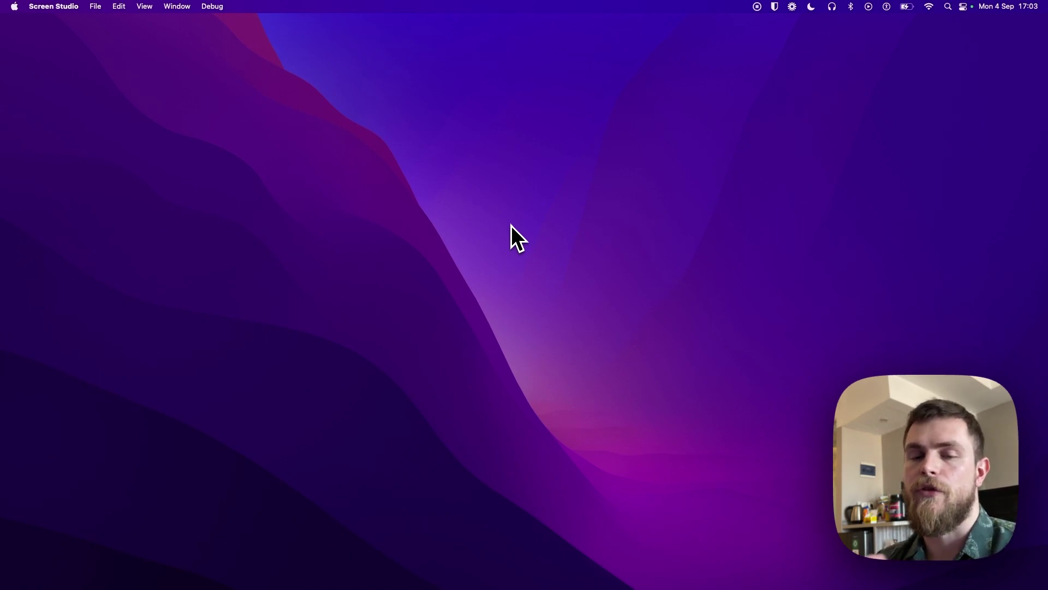
Click the empty desktop so Finder becomes the frontmost app.
click(539, 225)
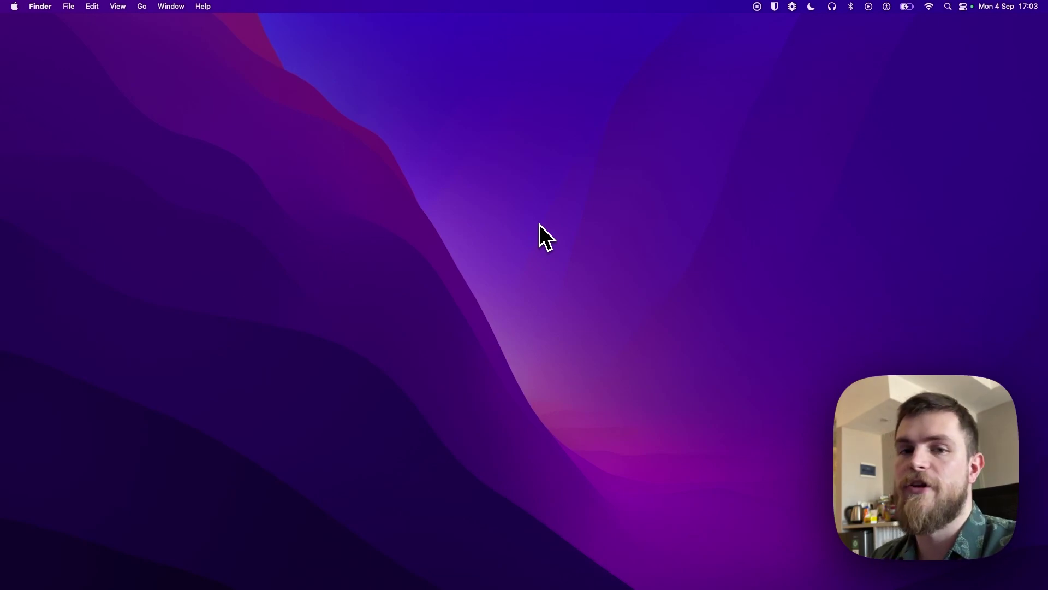
Launch Voice Memos from Spotlight by searching 'voice'.
key(super+space)
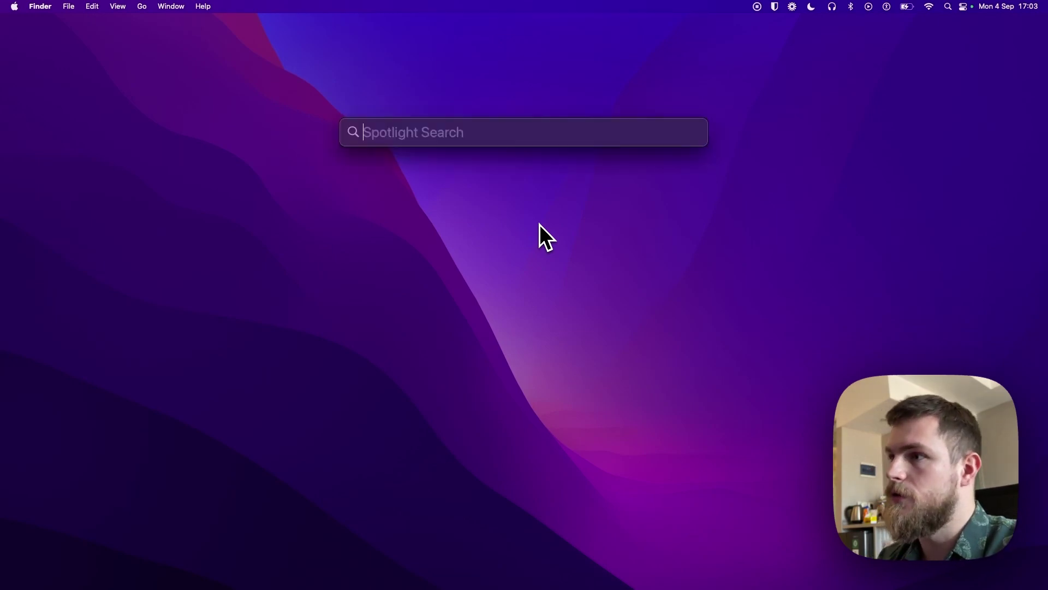
text(voice)
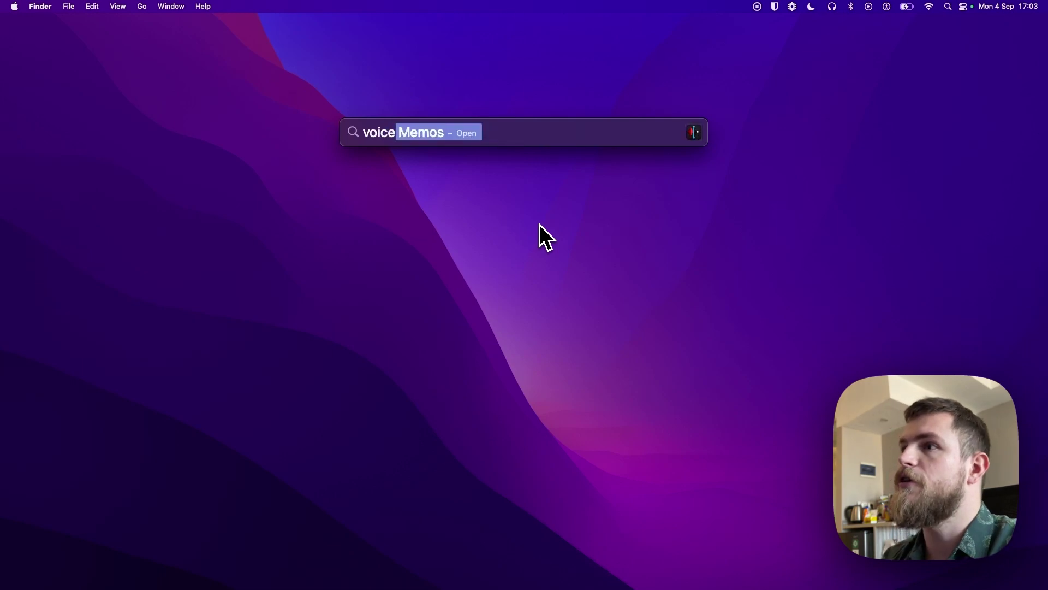
key(Return)
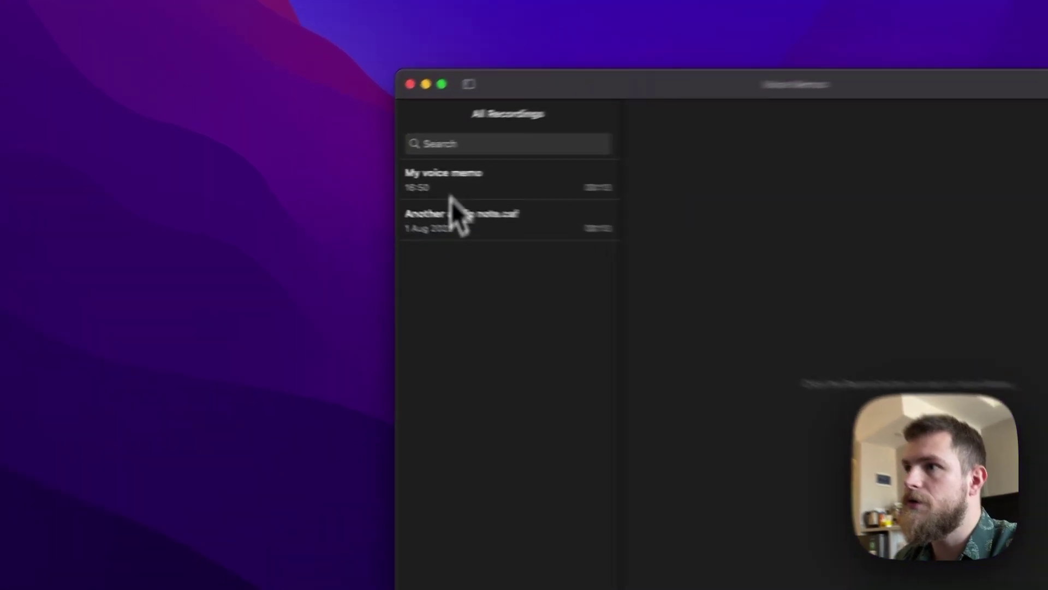
Drag 'My voice memo' onto the desktop as My voice memo.m4a and close Voice Memos.
click(391, 185)
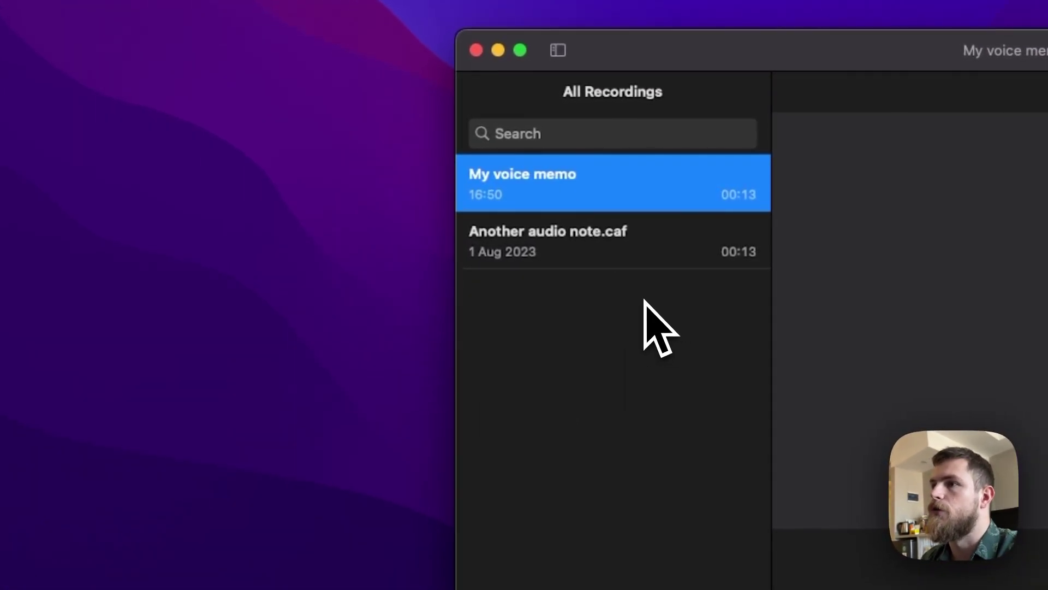
drag(601, 187, 0, 159)
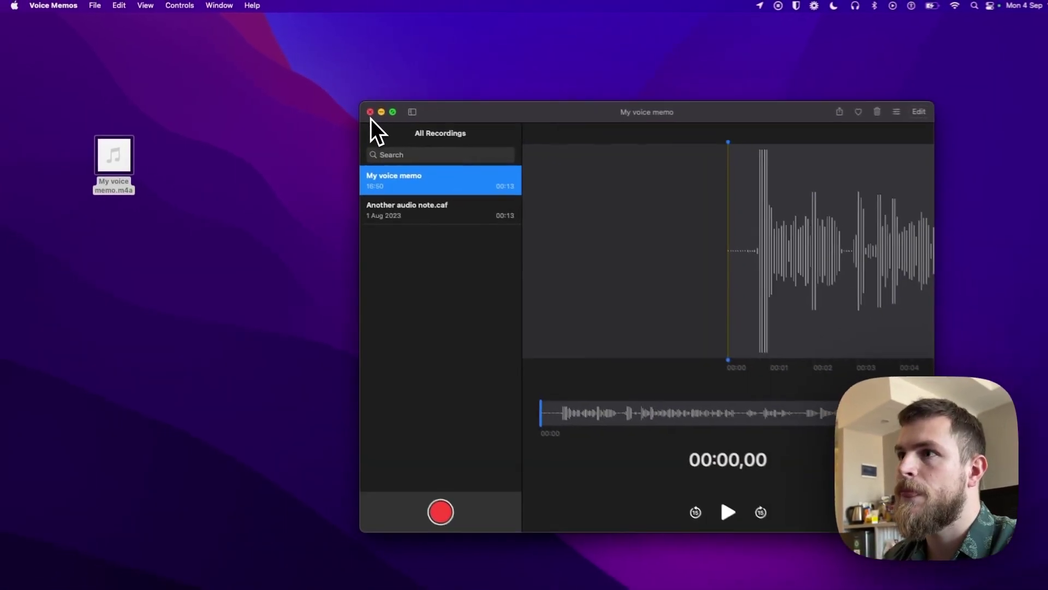
click(370, 112)
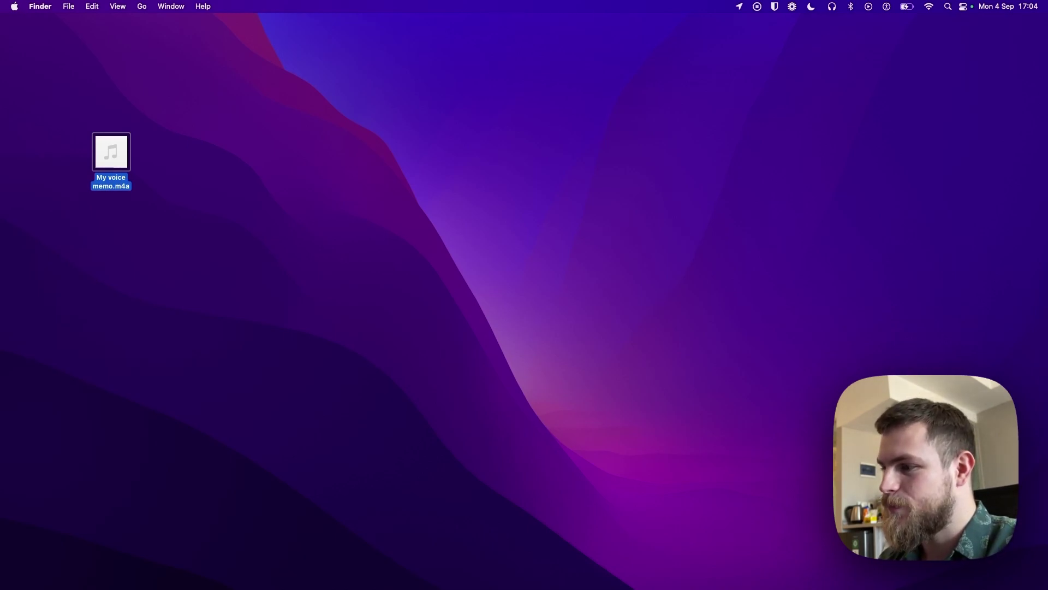
Open the TalkNotes web app and upload Desktop/My voice memo.m4a as a new note.
key(super+Tab)
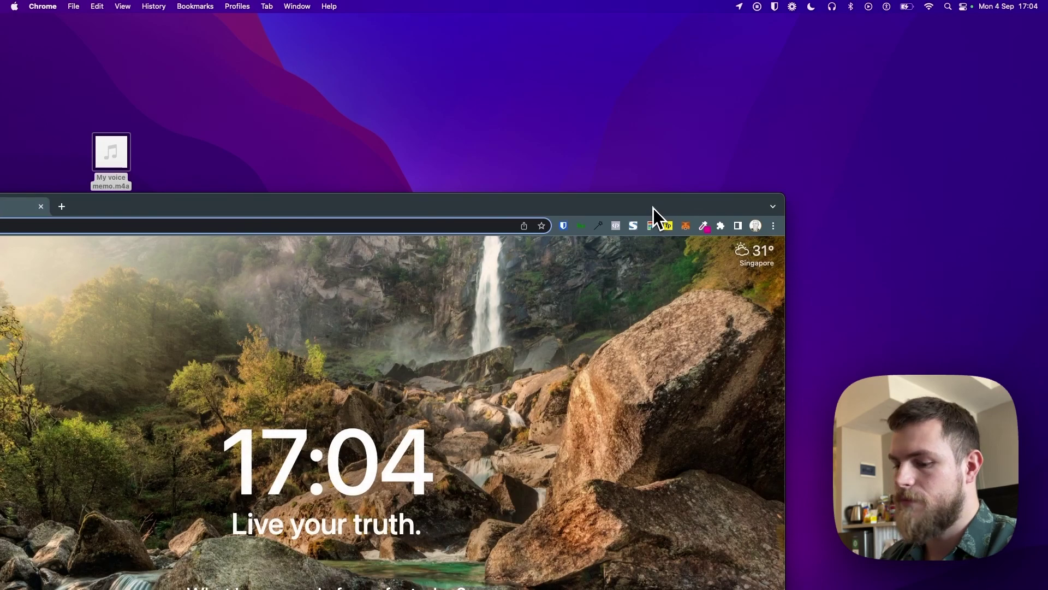
text(talkno)
key(Return)
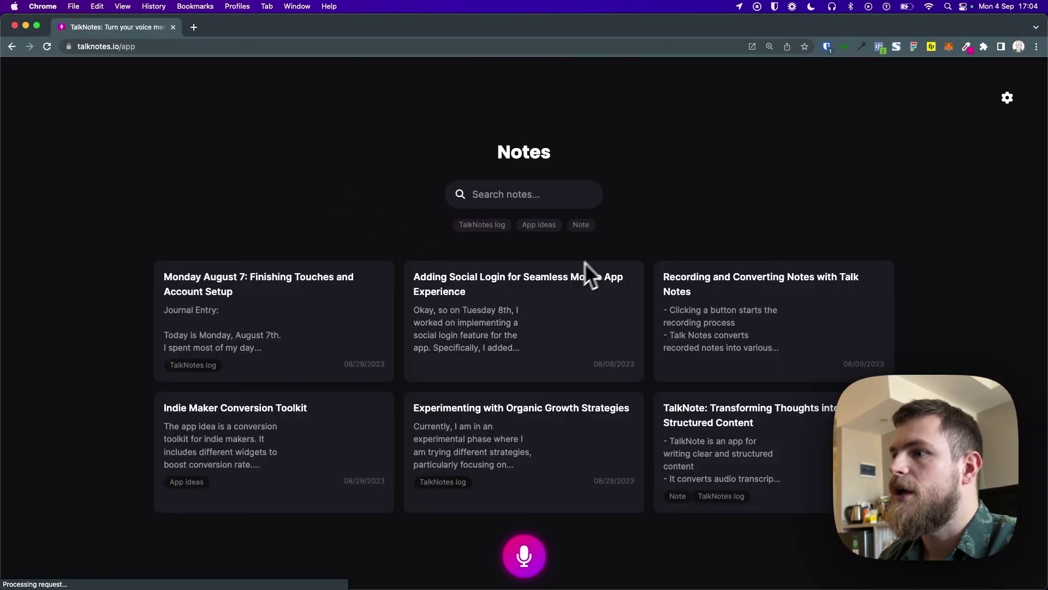
click(524, 555)
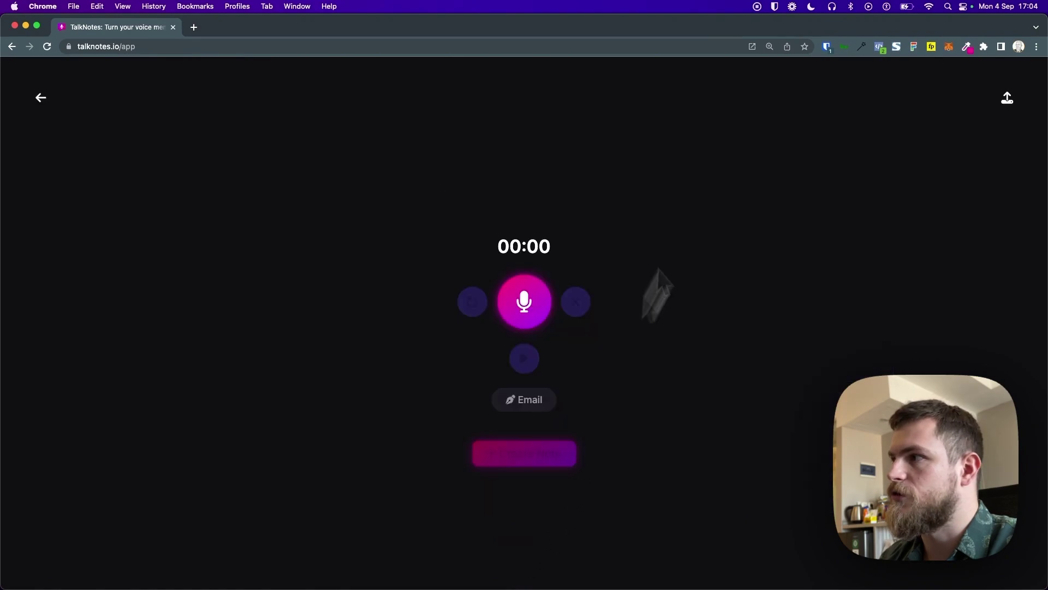
click(1006, 101)
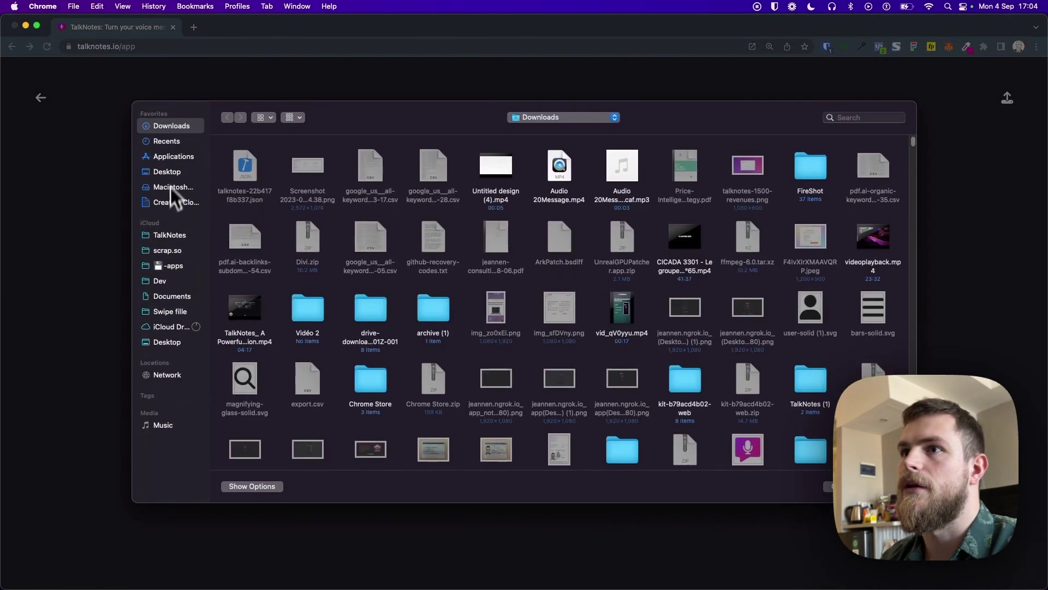
click(166, 171)
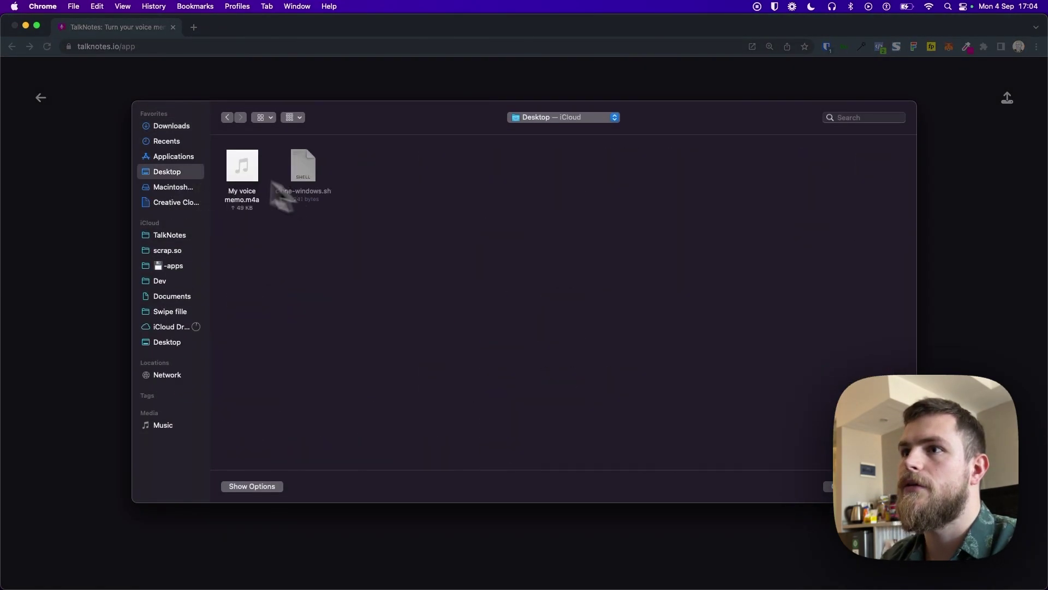
double_click(241, 164)
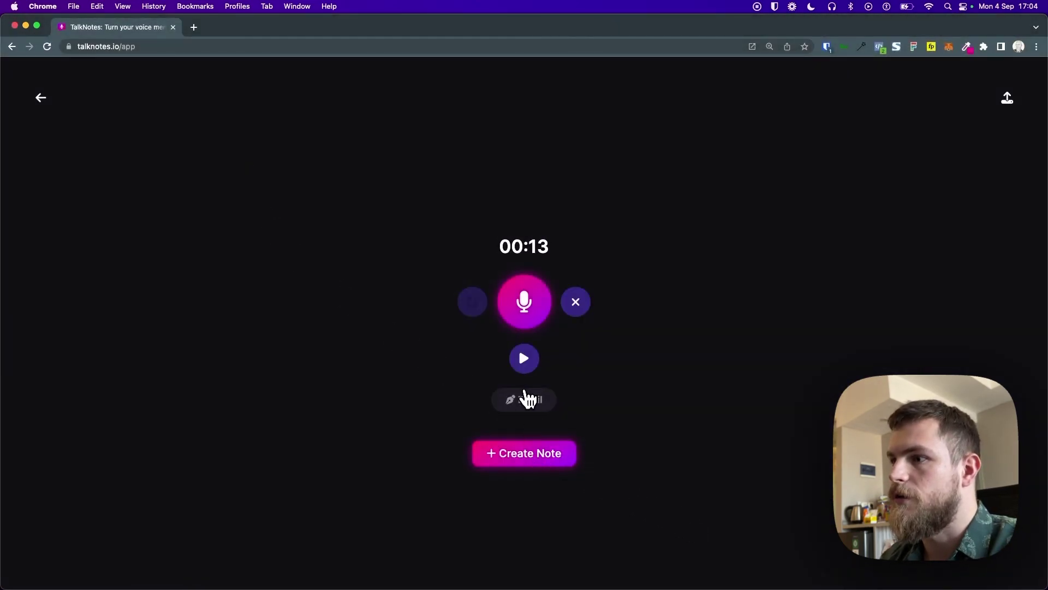
Set the note format to the List bullet-point style.
click(524, 399)
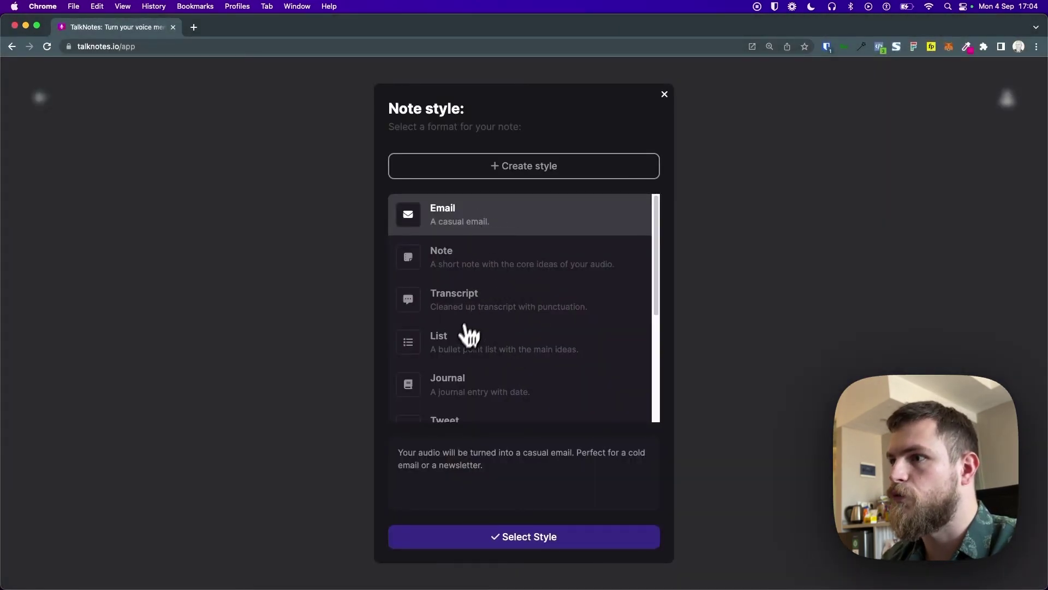
click(452, 349)
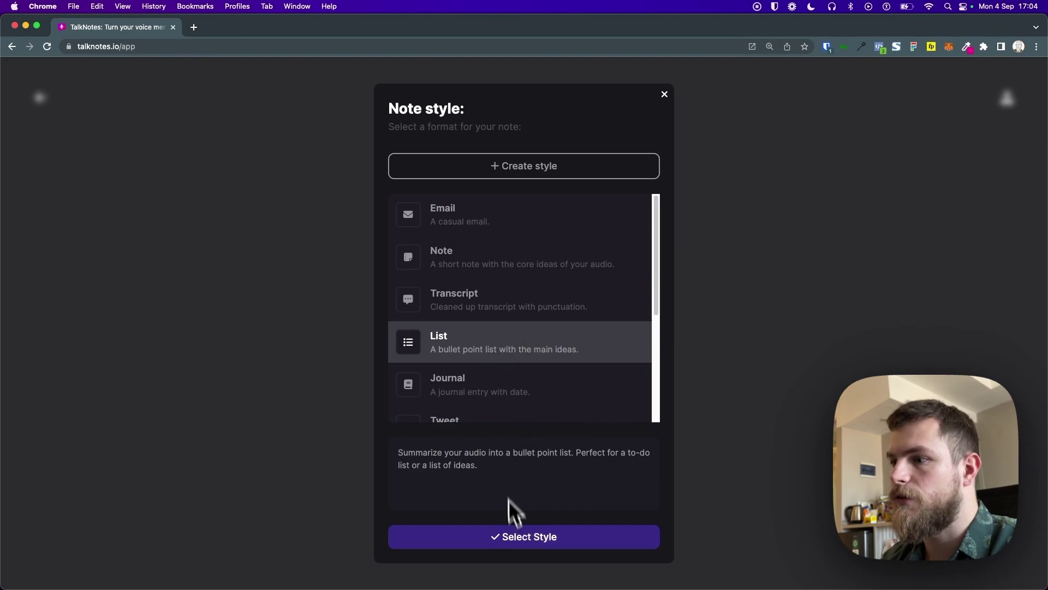
click(511, 536)
Create the TalkNotes note from the uploaded memo audio.
click(509, 461)
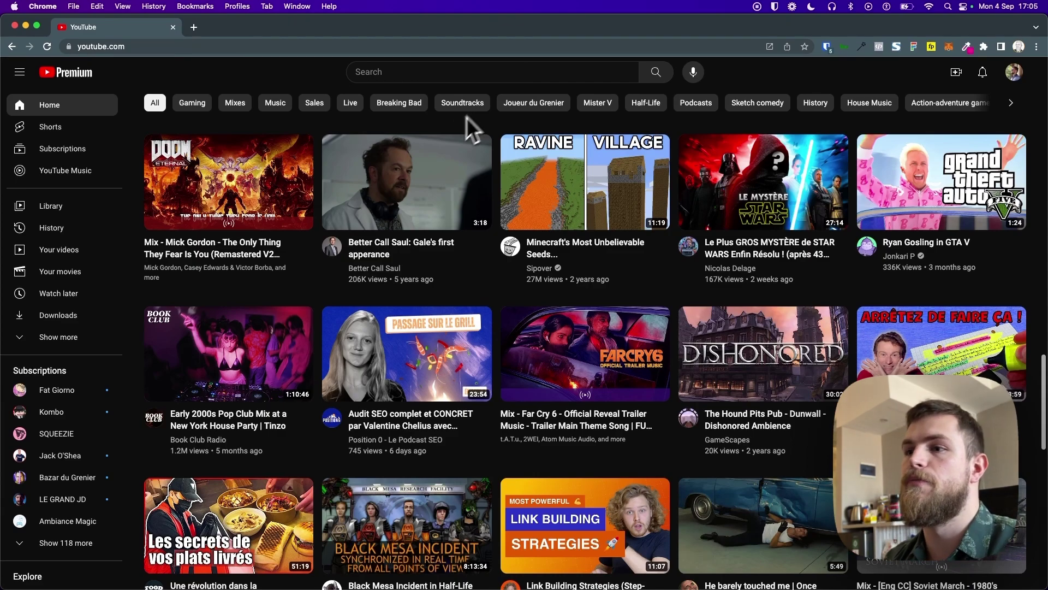
Open canva.com in a new browser tab.
click(192, 28)
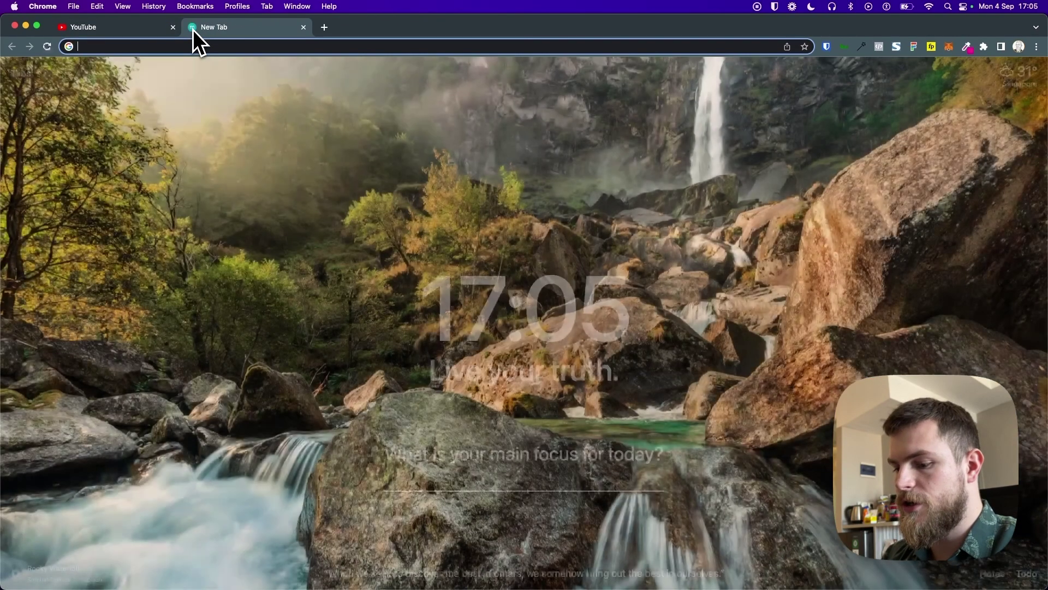
text(can)
key(Return)
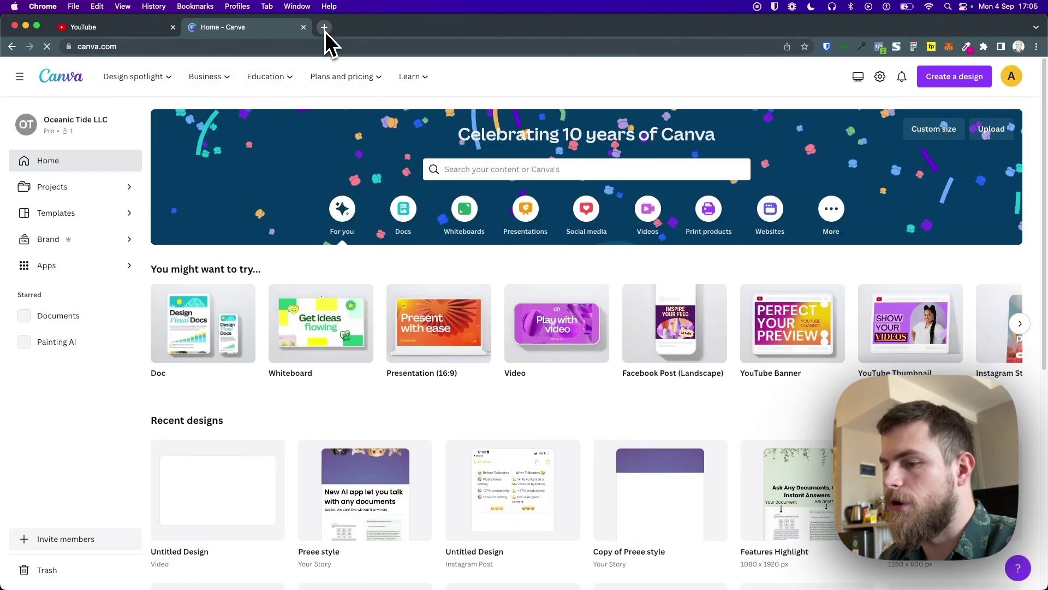
Open the CapCut web editor at capcut.com in another new tab.
click(324, 28)
text(capc)
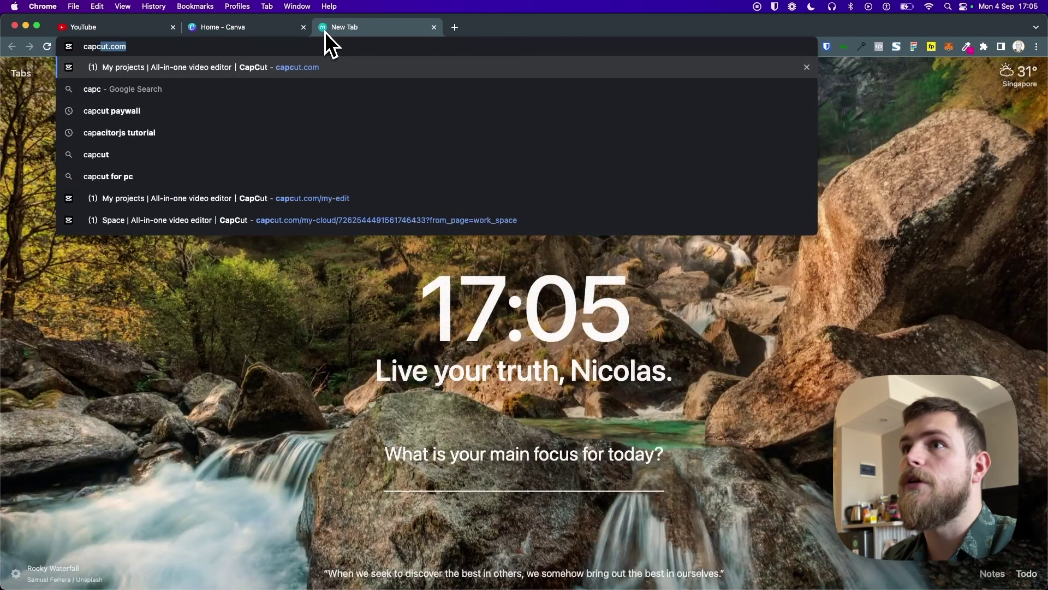
key(Return)
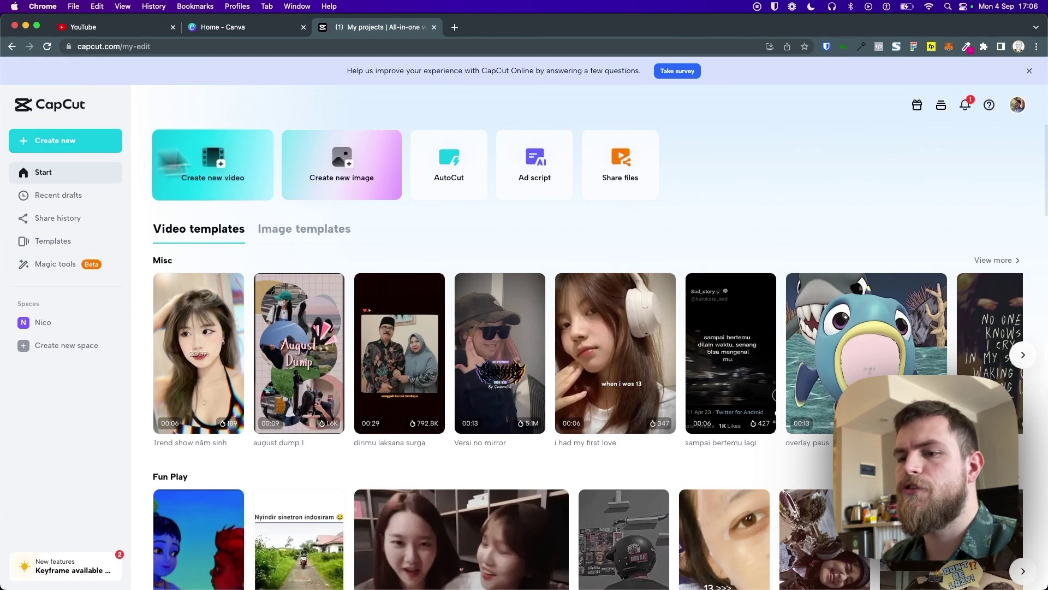
In the Canva tab, create a blank 1920 × 1080 video design.
click(211, 30)
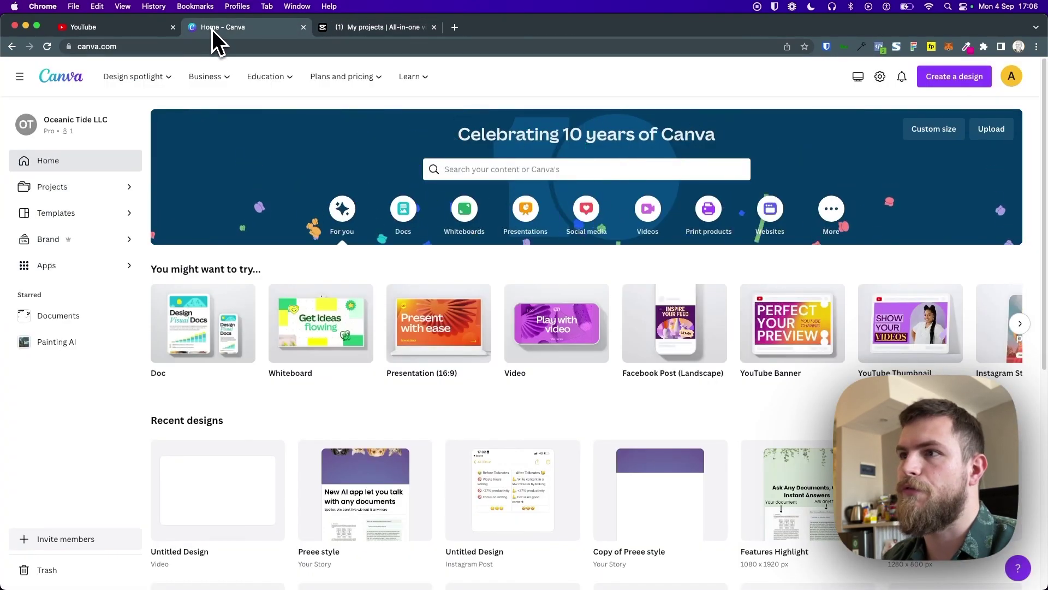
click(965, 81)
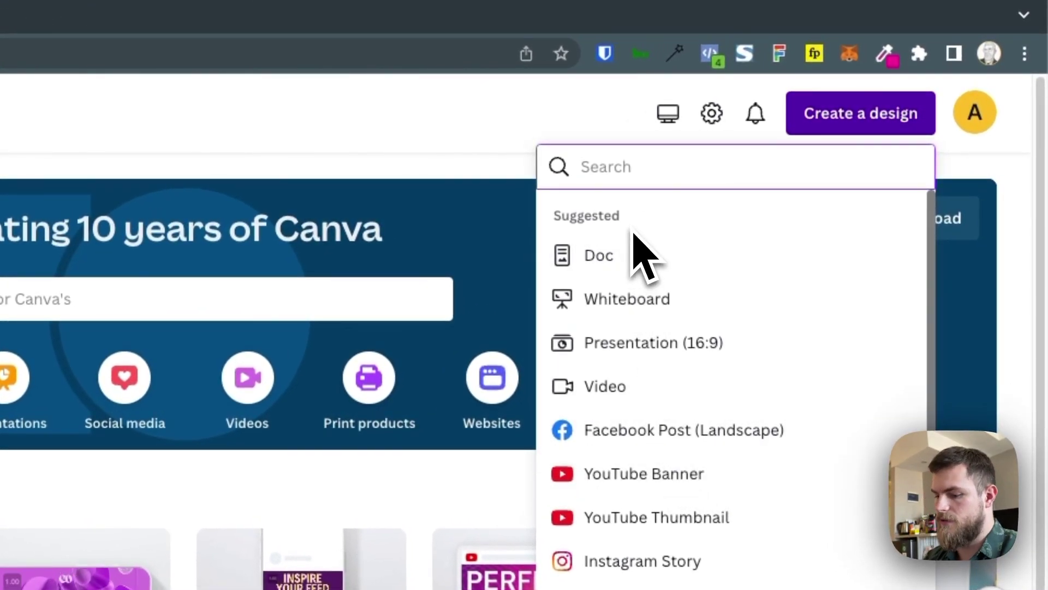
text(video)
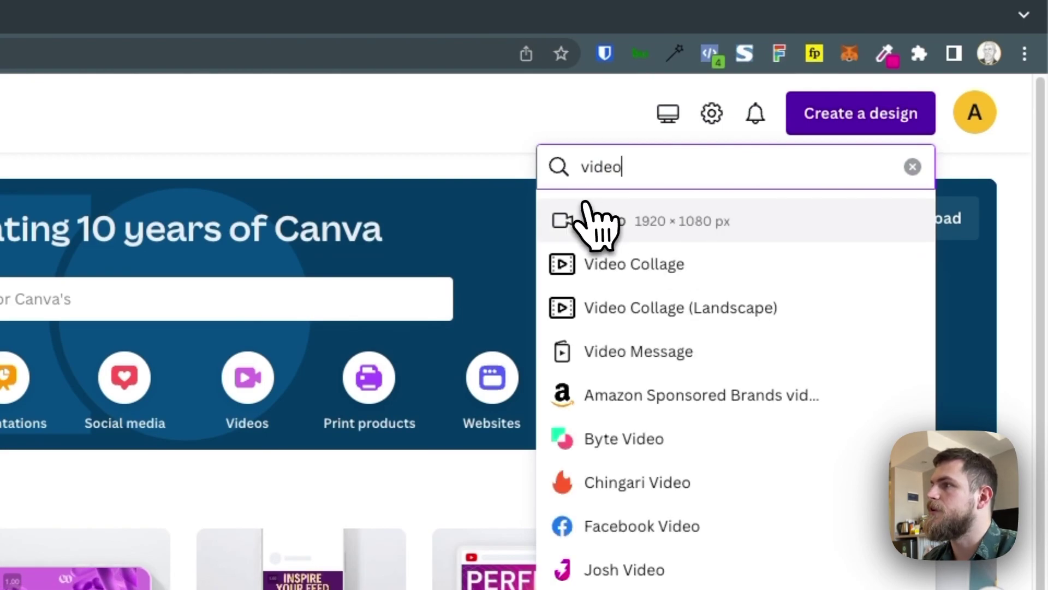
click(597, 221)
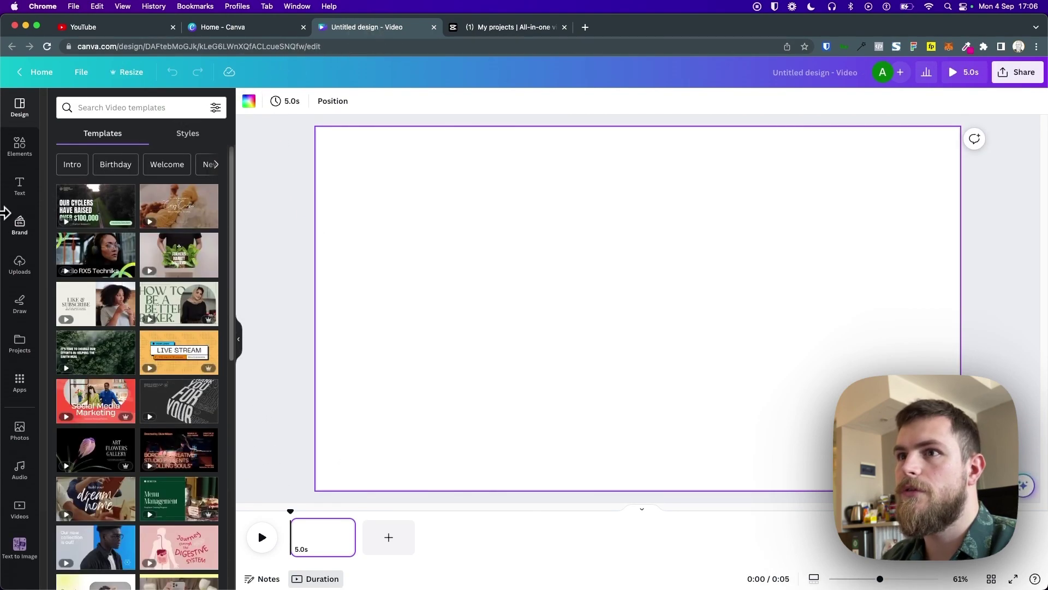
Drag My voice memo.m4a from the desktop into the video design.
drag(3, 213, 158, 200)
drag(111, 153, 528, 314)
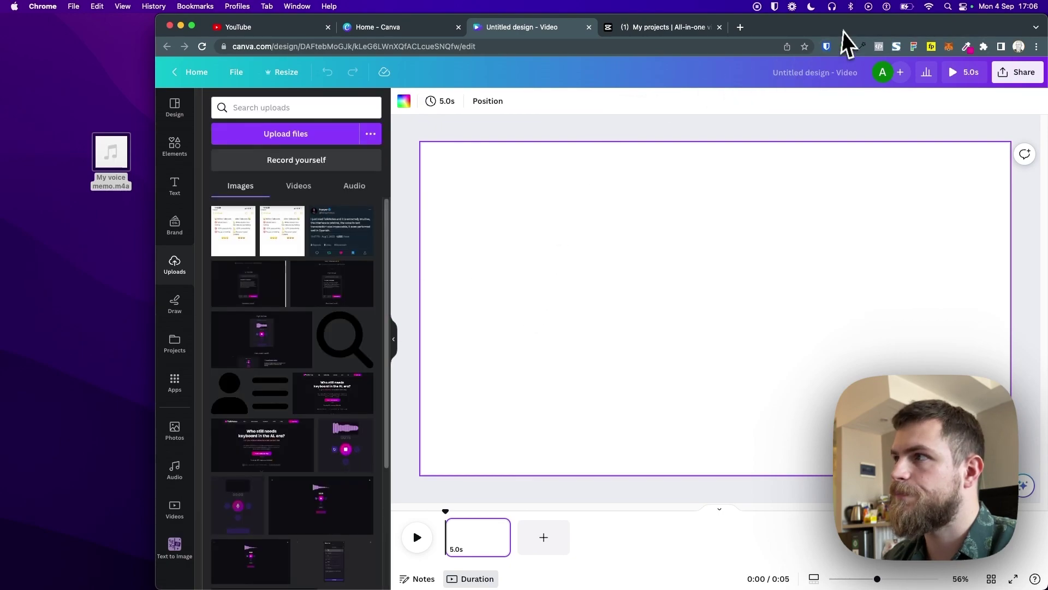
double_click(773, 28)
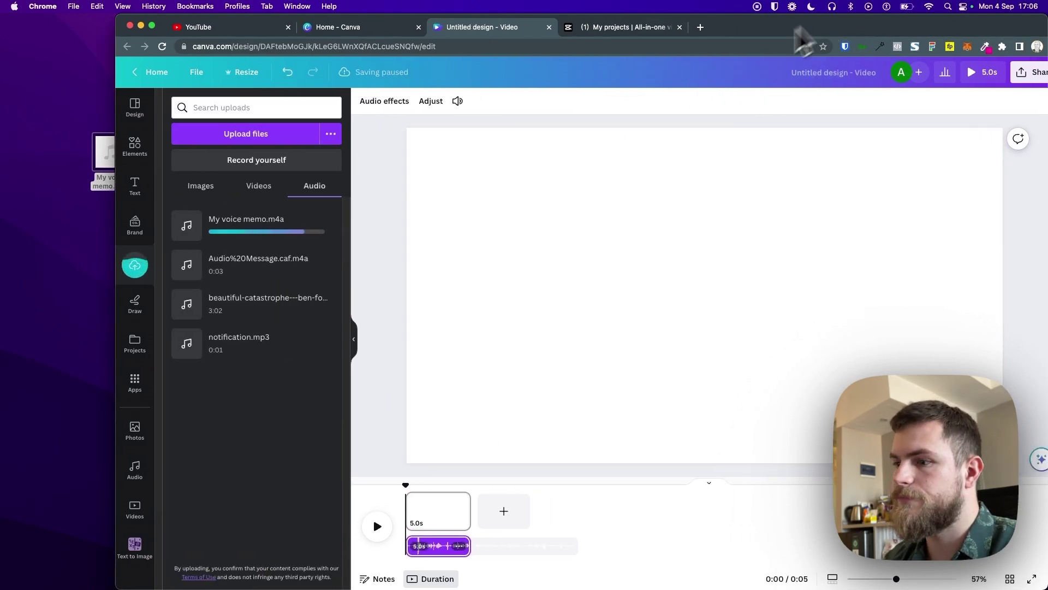
Download the design as an MP4 video.
click(1016, 72)
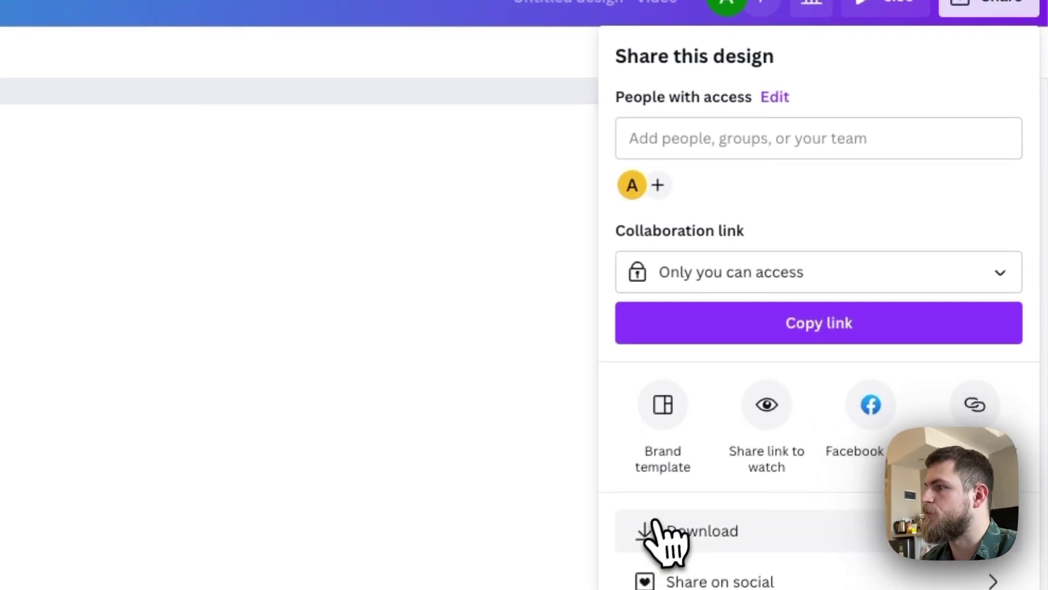
click(848, 334)
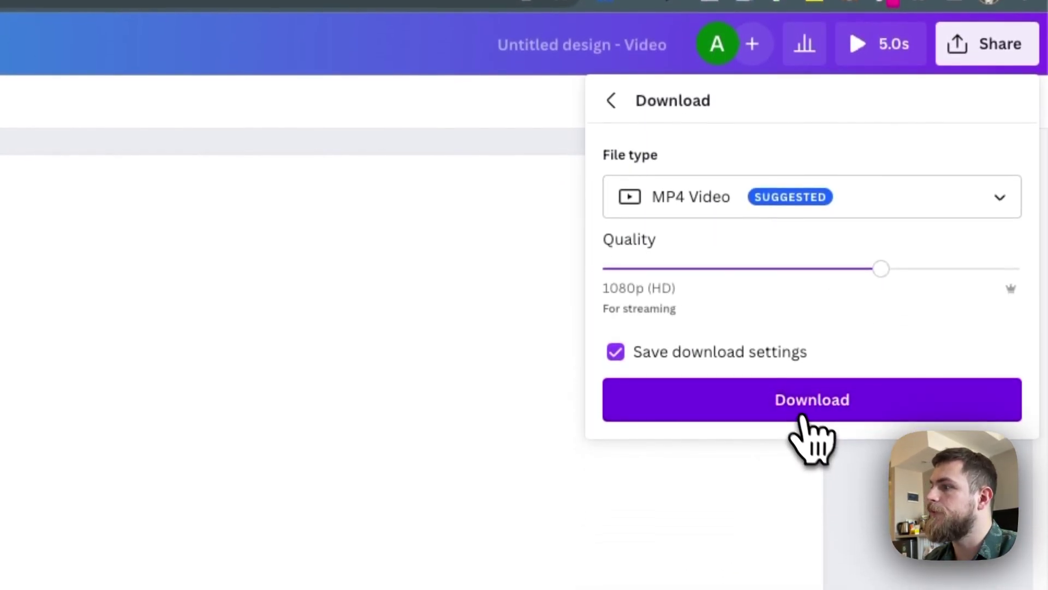
click(802, 418)
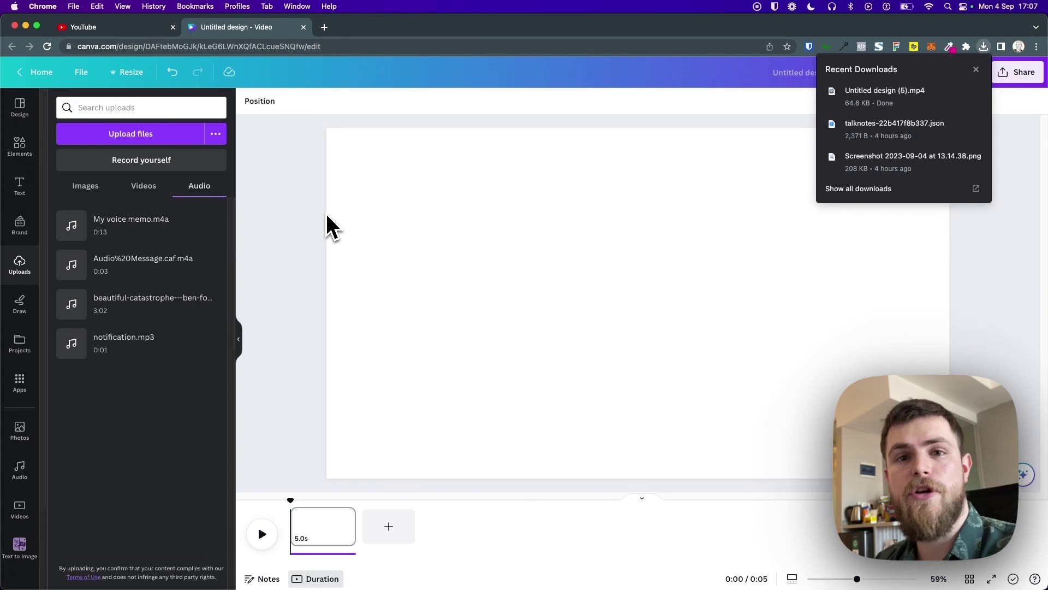
In YouTube Studio, start uploading Untitled design (5).mp4 from Downloads.
click(105, 28)
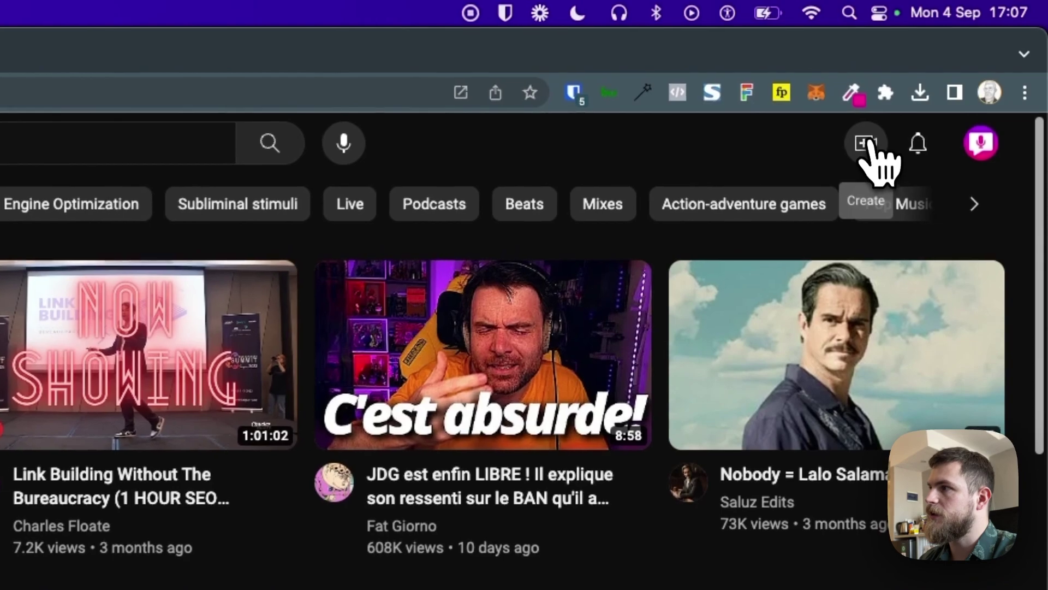
click(957, 72)
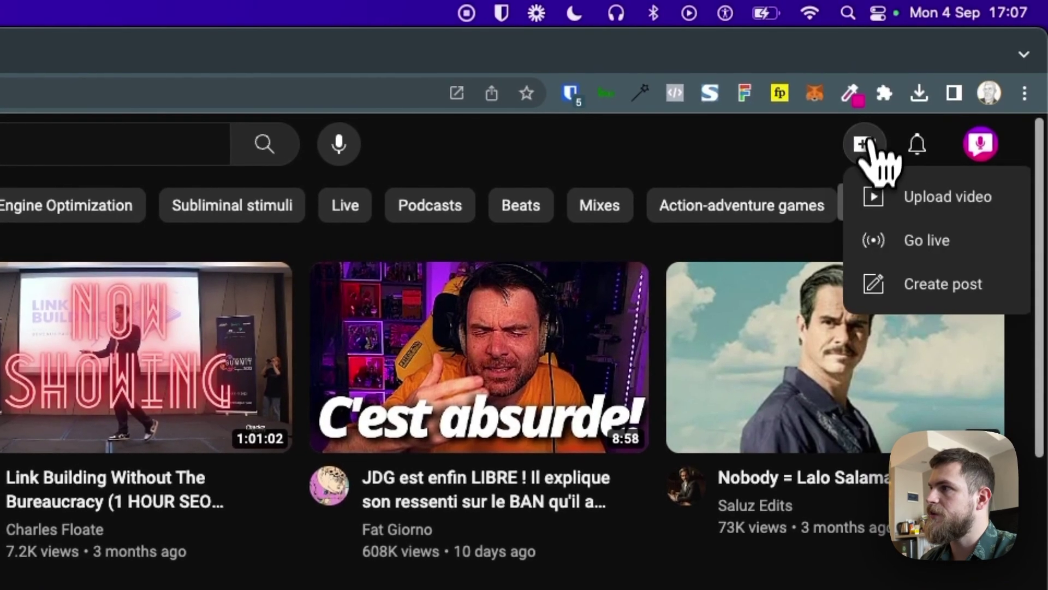
click(922, 196)
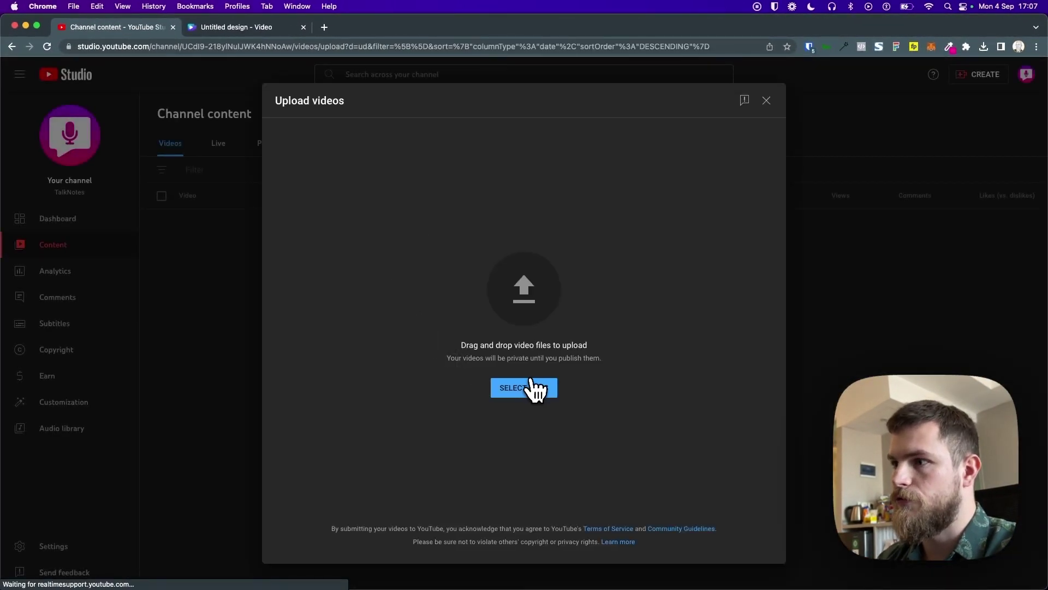
click(531, 386)
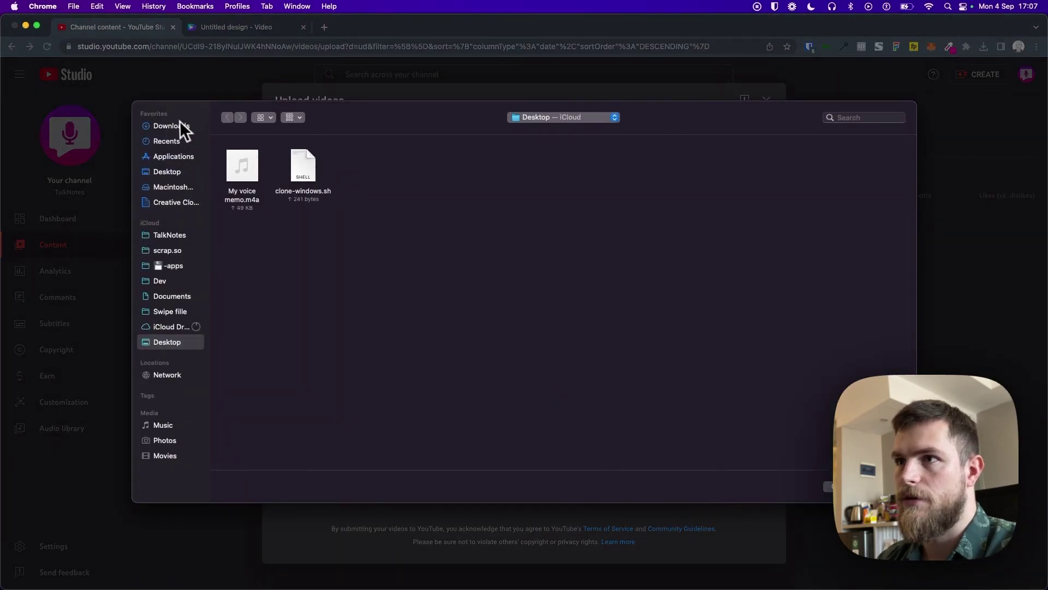
click(170, 126)
double_click(244, 164)
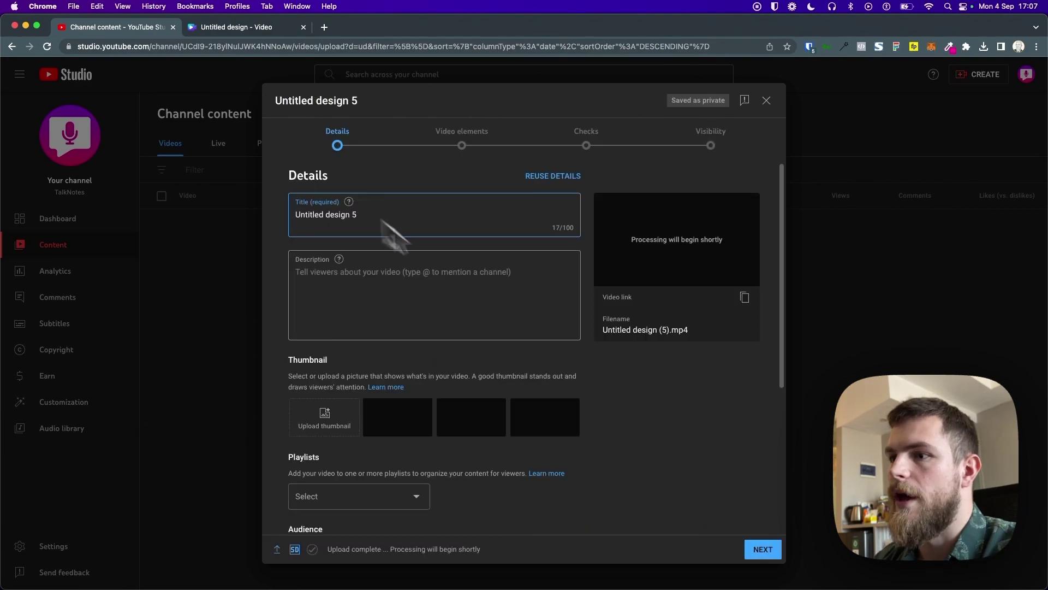
Mark the video not made for kids, set visibility to Private, and save.
scroll(391, 337, down, 3)
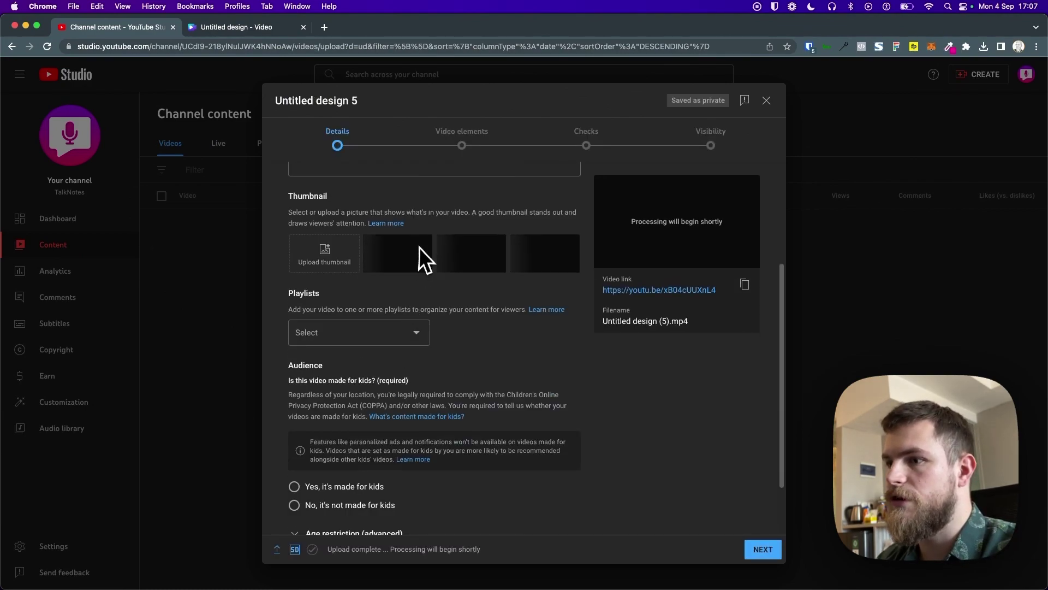
scroll(419, 249, down, 2)
click(763, 548)
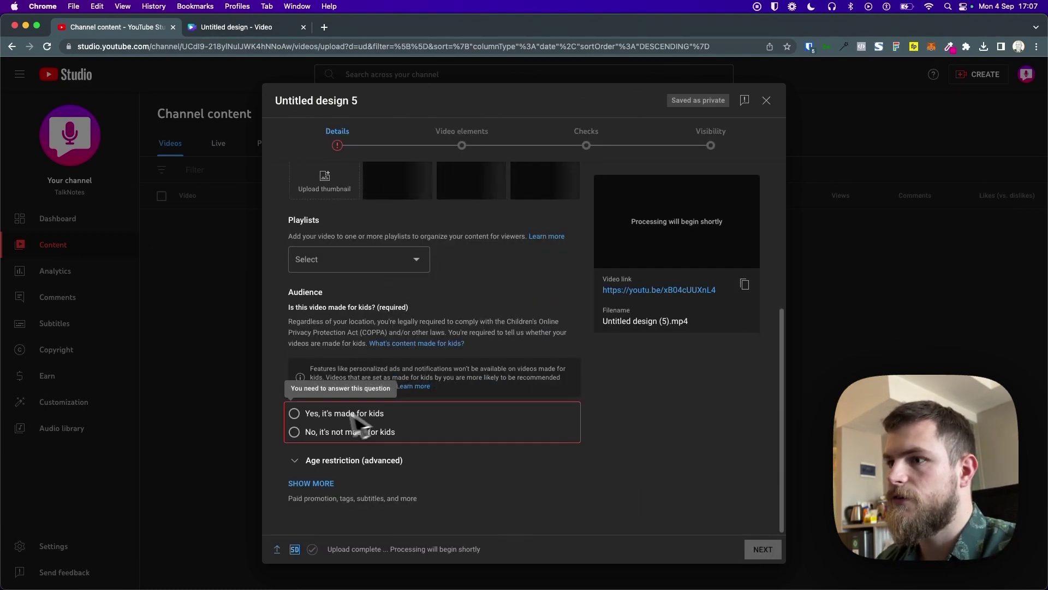
click(354, 431)
click(755, 551)
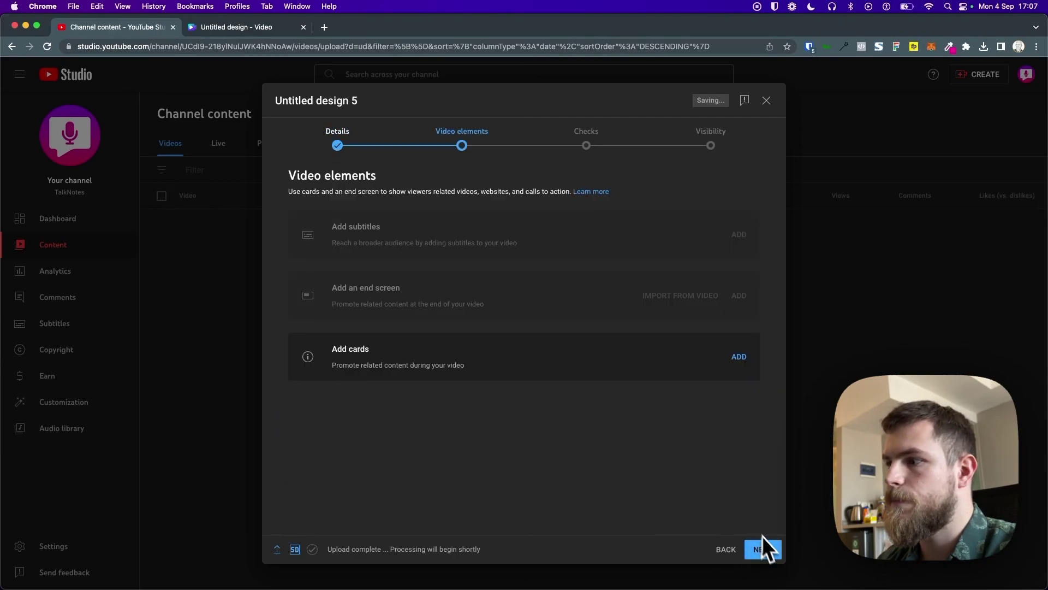
click(762, 549)
click(762, 551)
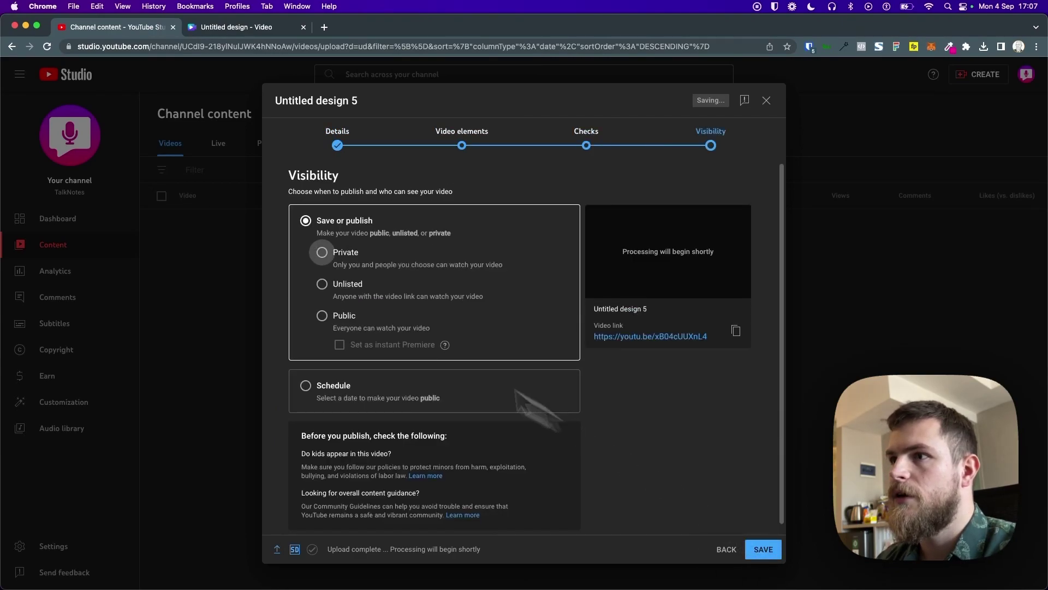
click(322, 252)
scroll(463, 290, down, 1)
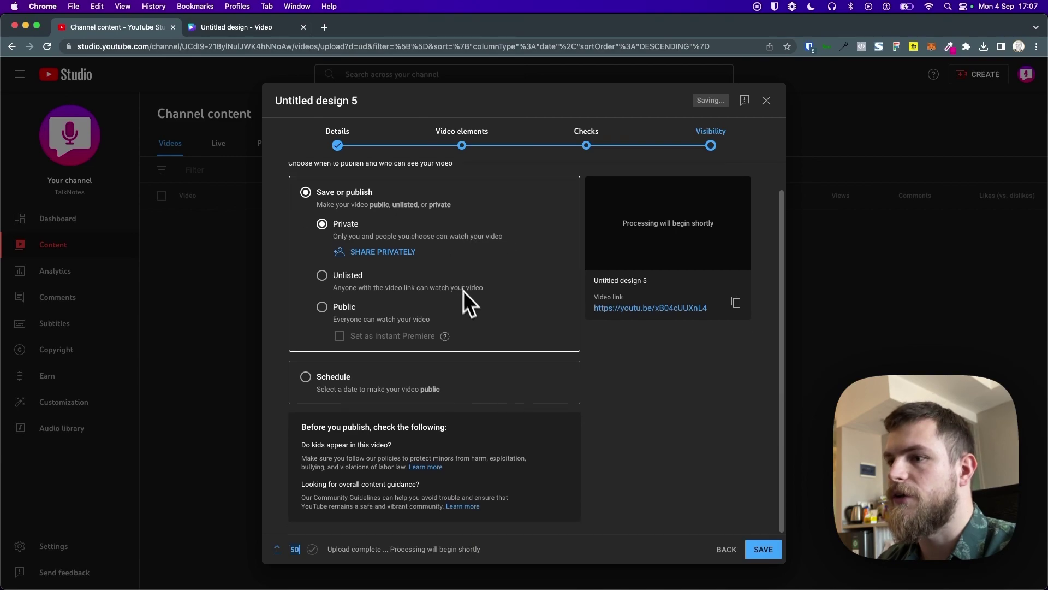
click(767, 550)
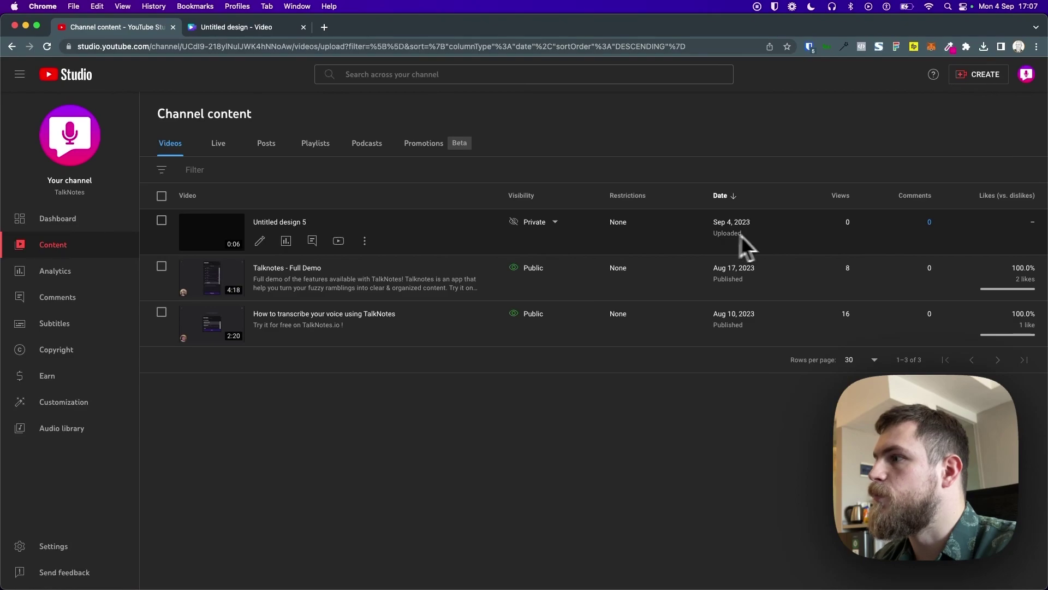
Open Untitled design 5's details and set the video language to English.
click(264, 224)
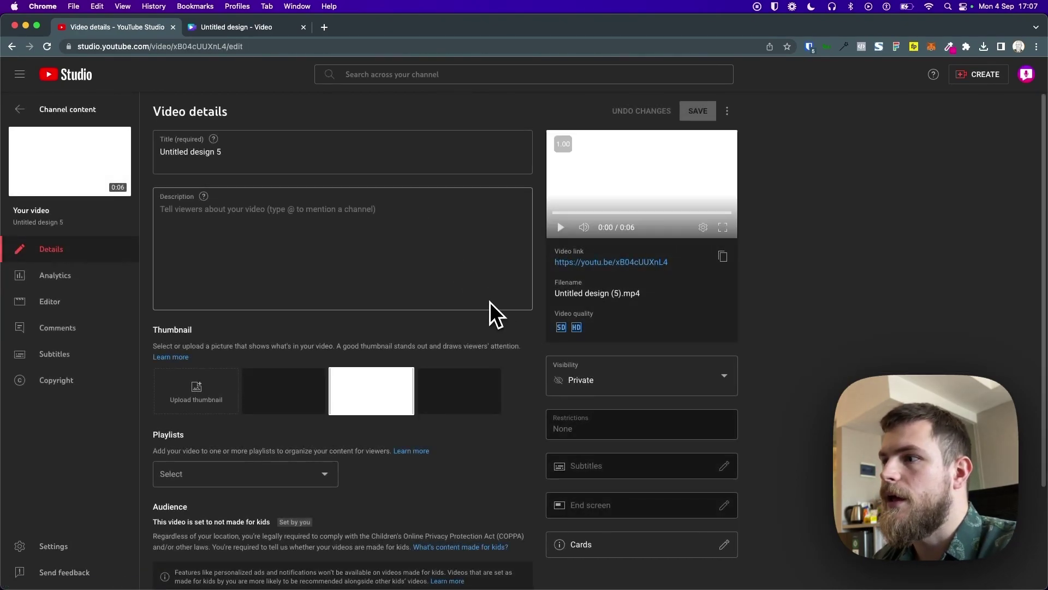
scroll(490, 303, down, 2)
scroll(469, 389, down, 1)
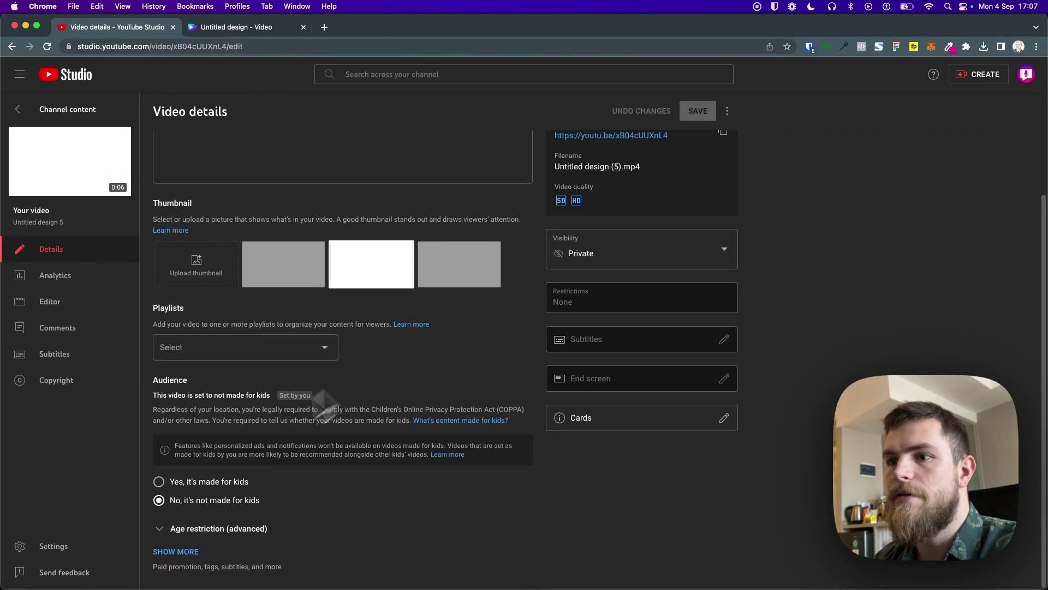
click(184, 551)
scroll(226, 360, down, 12)
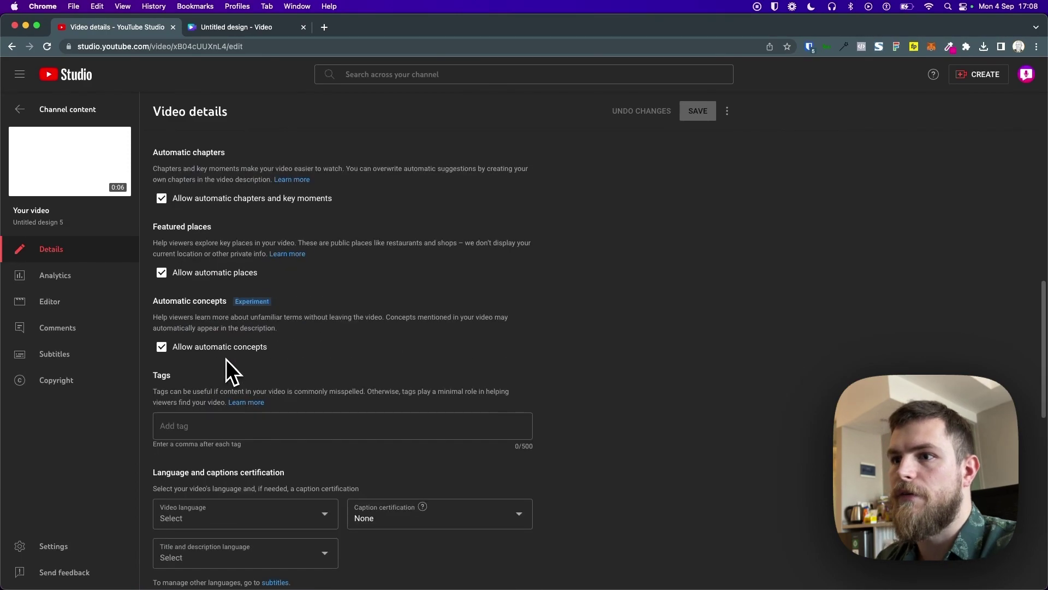
scroll(226, 360, down, 3)
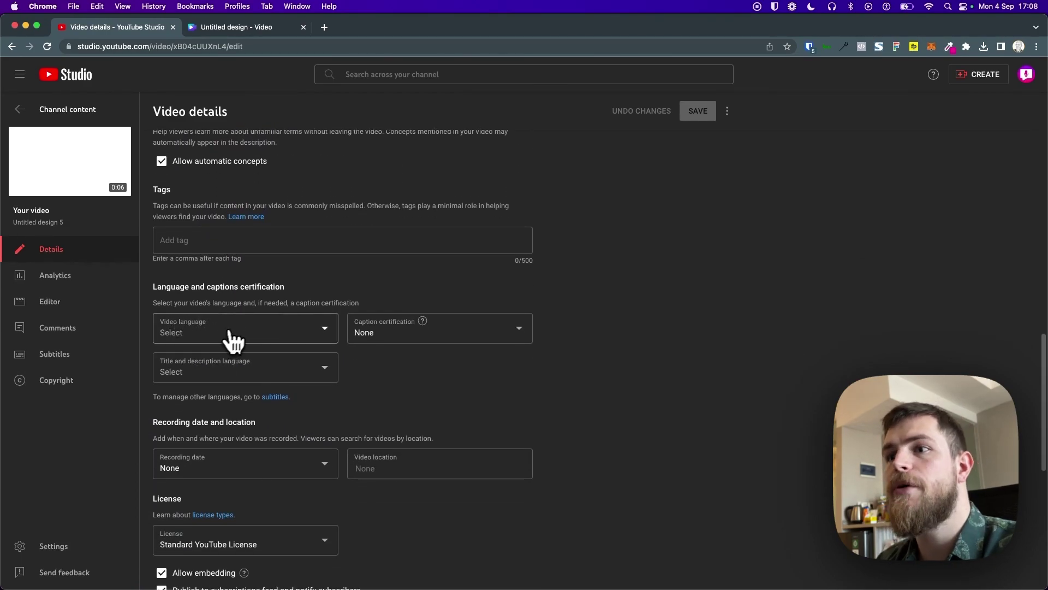
click(235, 338)
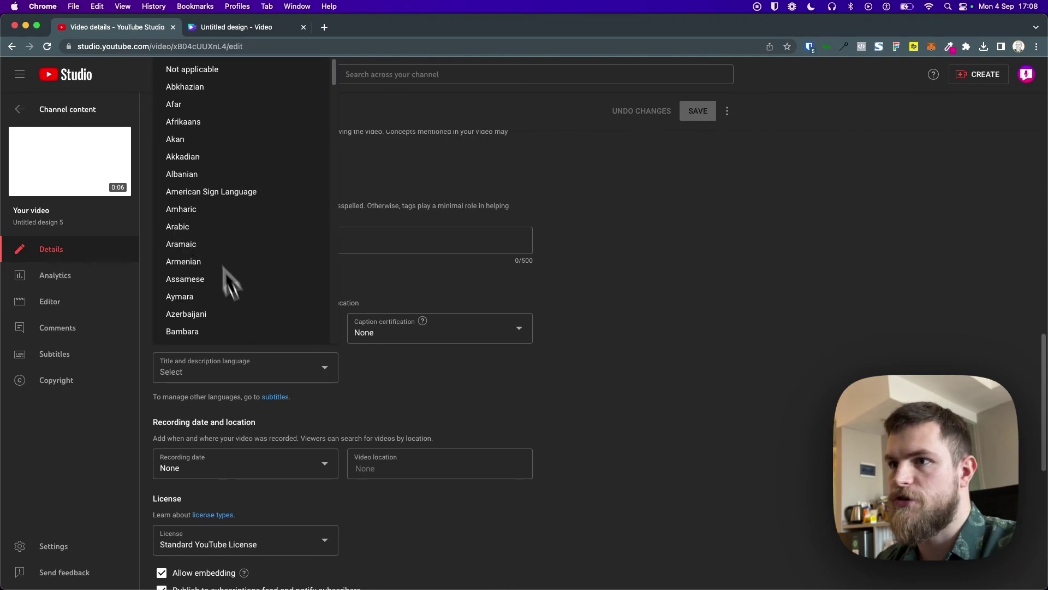
scroll(228, 303, down, 5)
scroll(228, 303, down, 3)
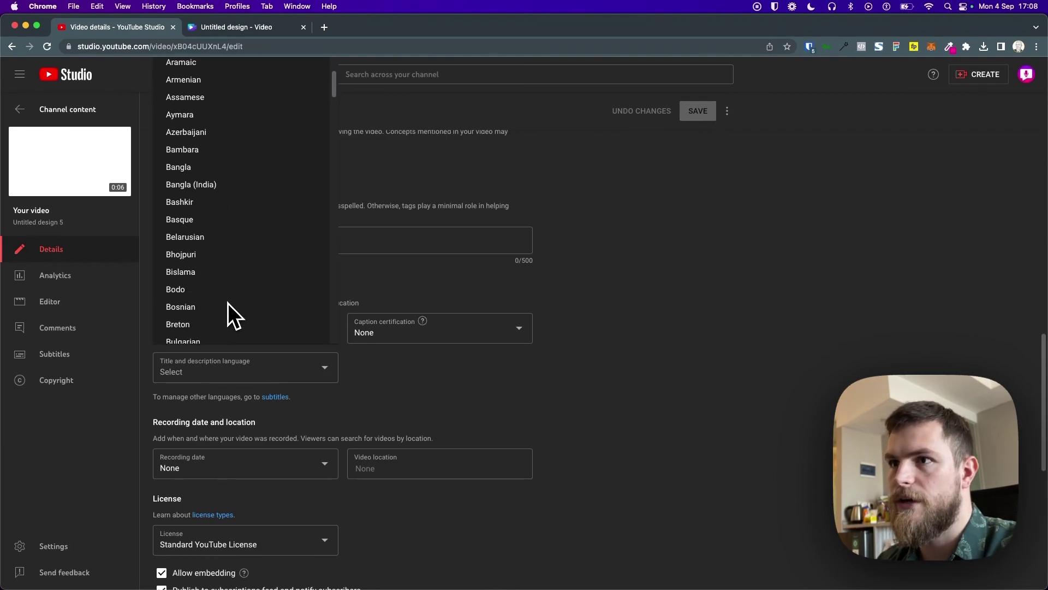
key(super+f)
text(english)
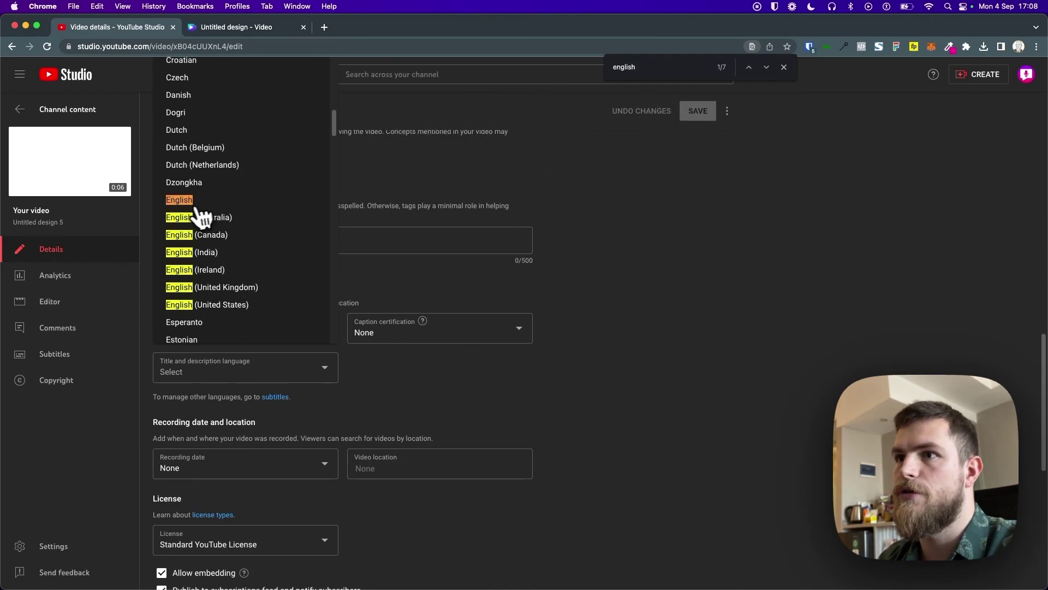
click(180, 200)
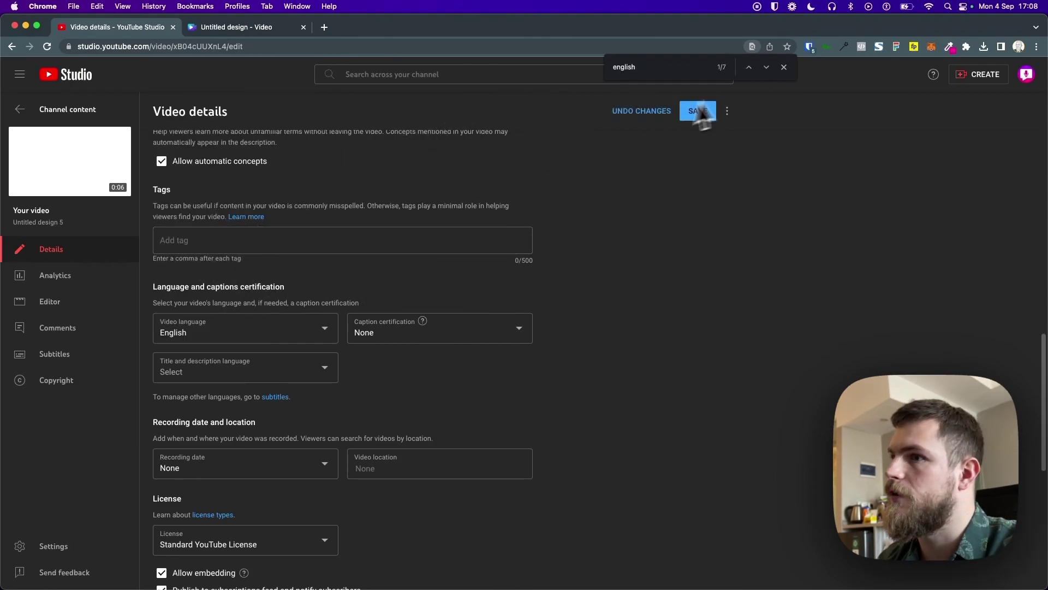
Set the title and description language to English and save the details.
click(198, 379)
key(super+f)
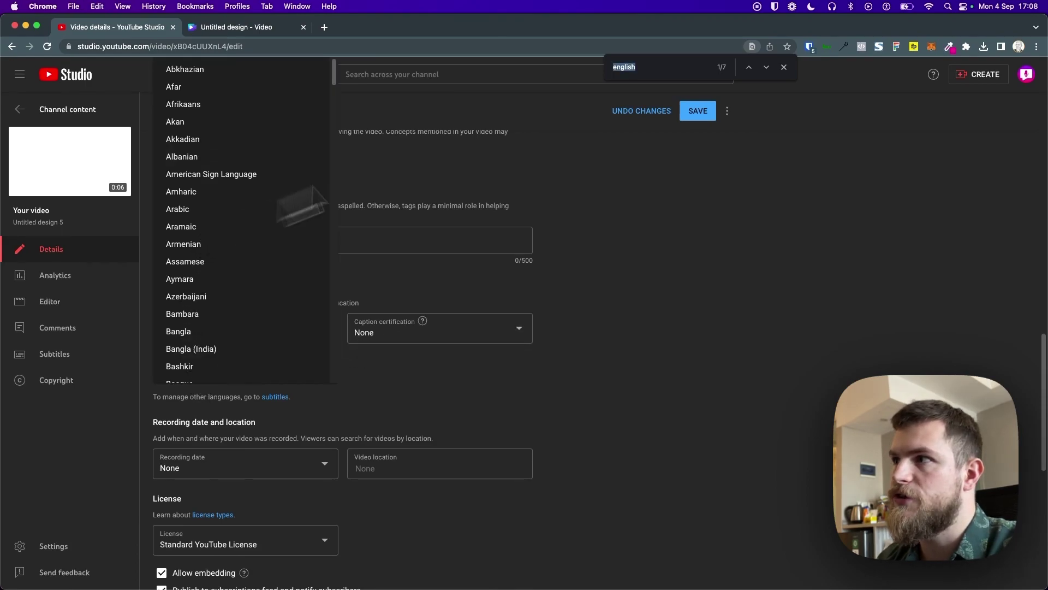
click(766, 68)
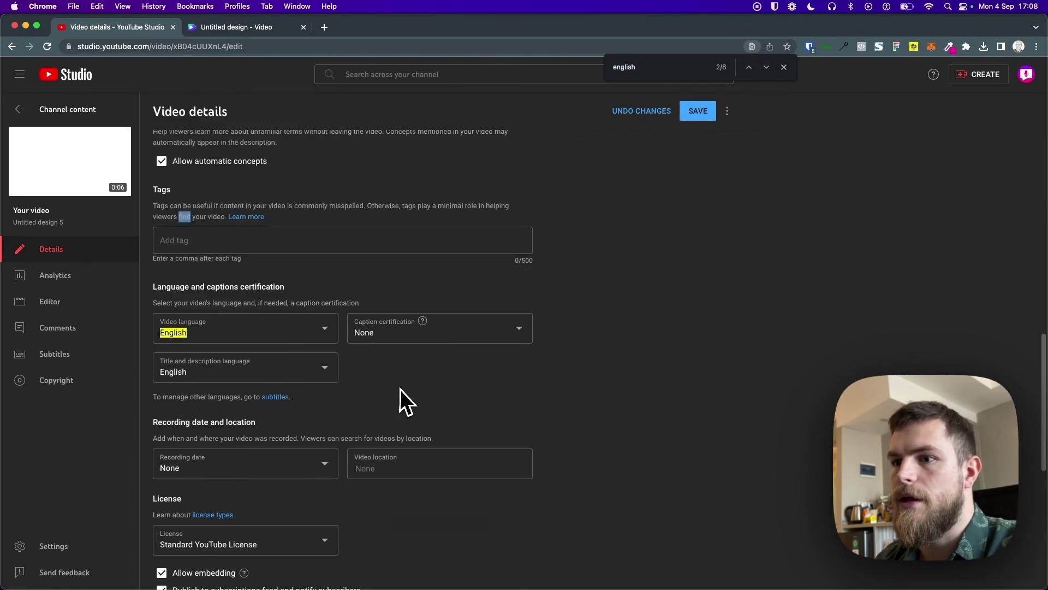
scroll(400, 388, down, 10)
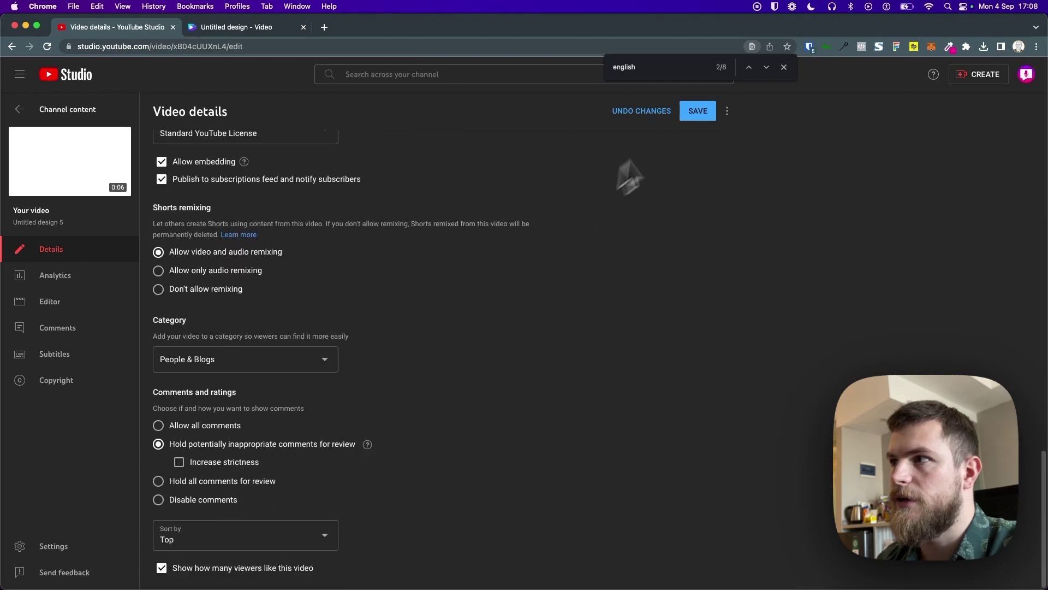
click(697, 111)
click(727, 111)
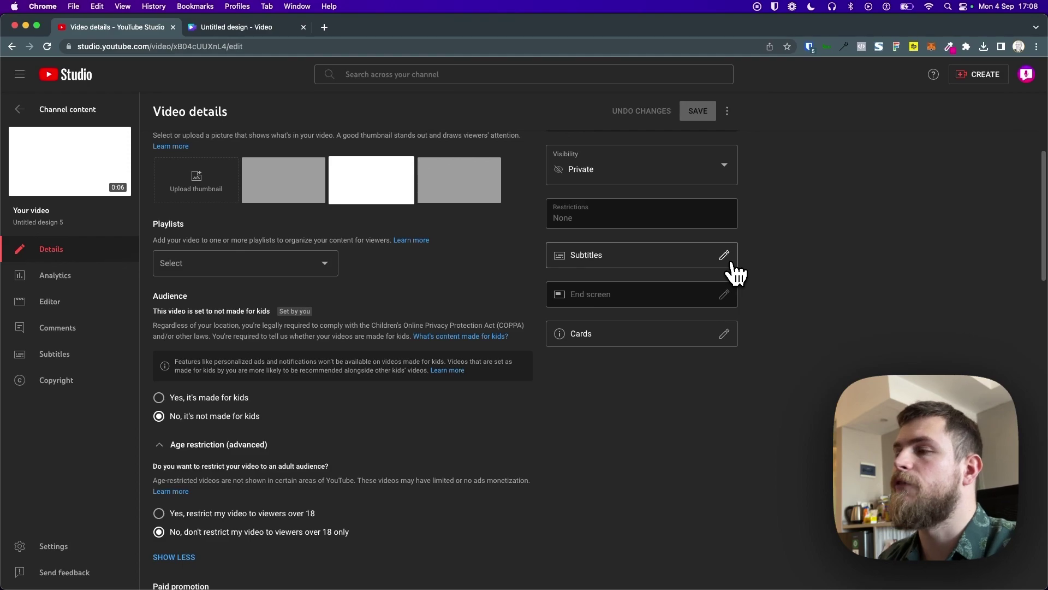
Open the subtitle editor and select the auto-generated English transcript line.
click(613, 261)
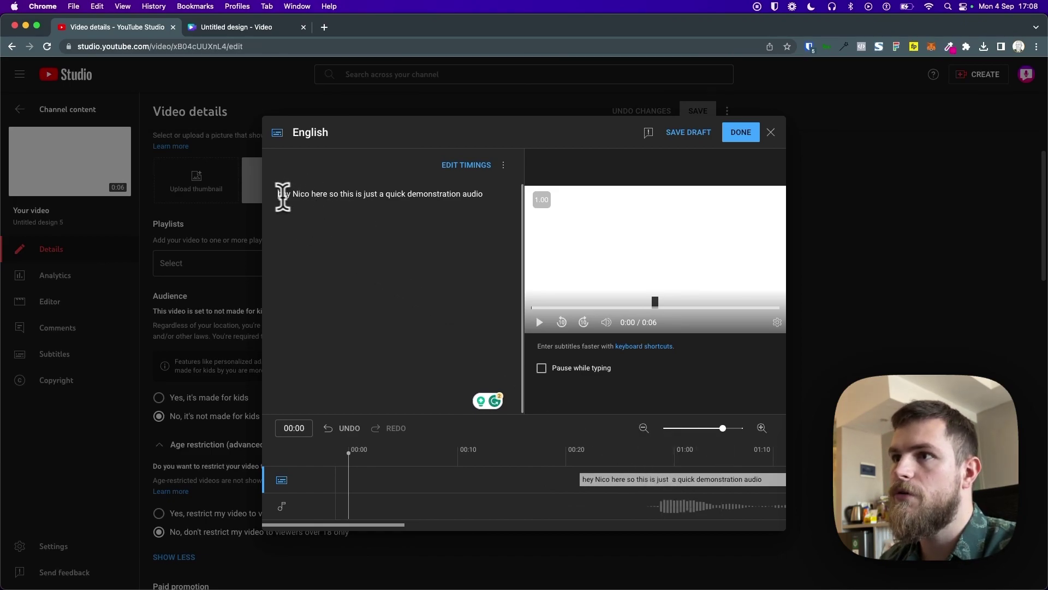
drag(279, 195, 487, 195)
click(484, 195)
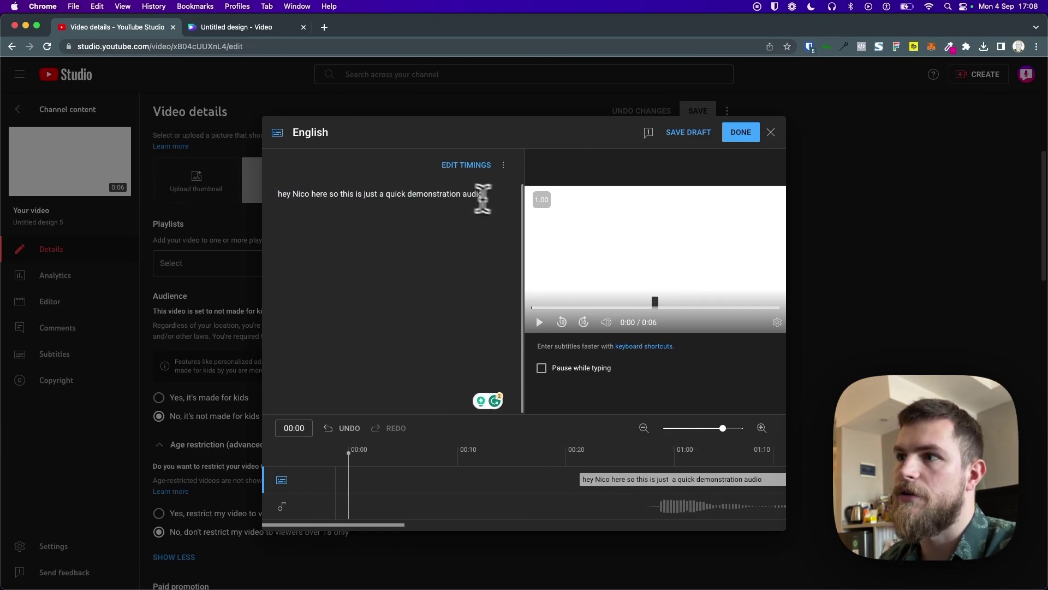
triple_click(428, 196)
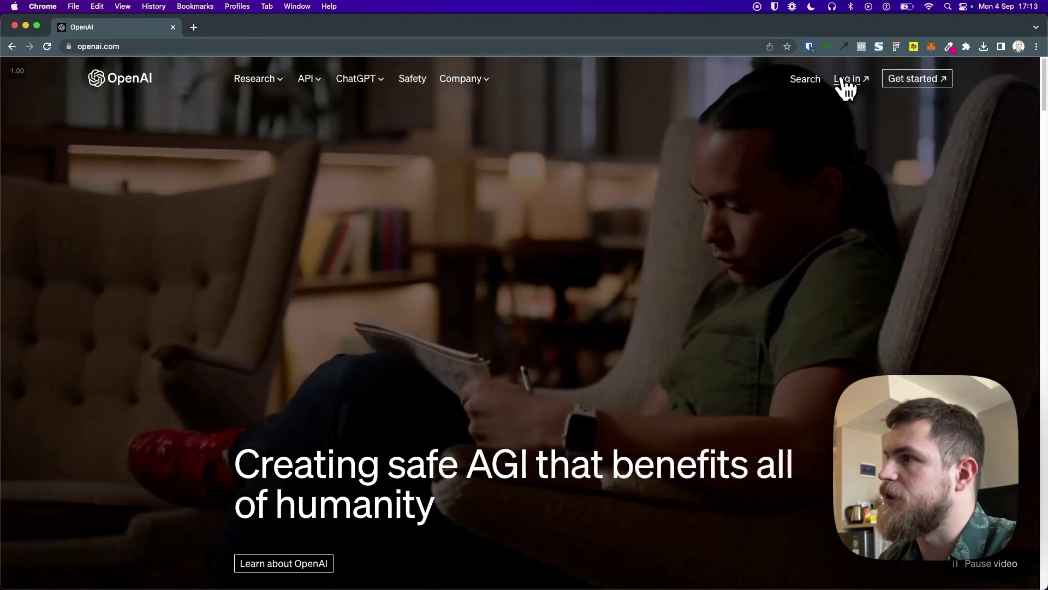
Sign in to the OpenAI API platform and go to the API keys page.
click(846, 81)
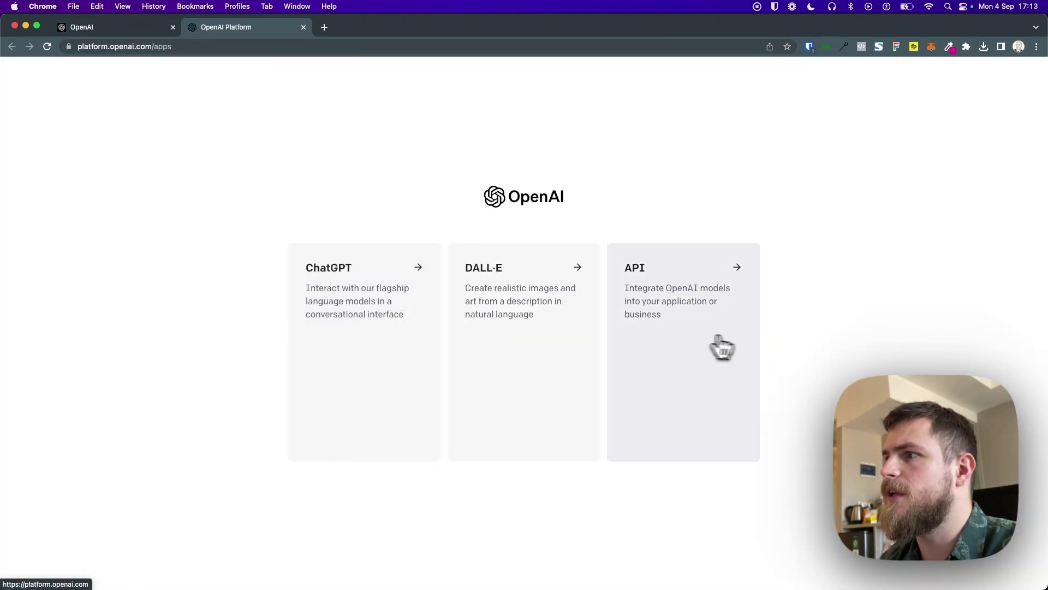
click(707, 342)
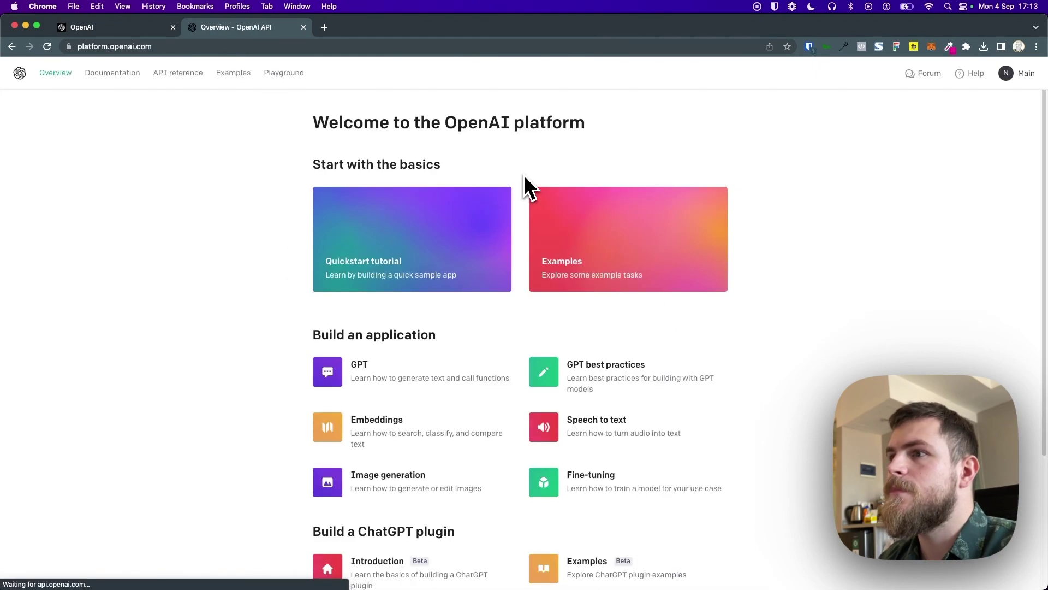
click(1019, 76)
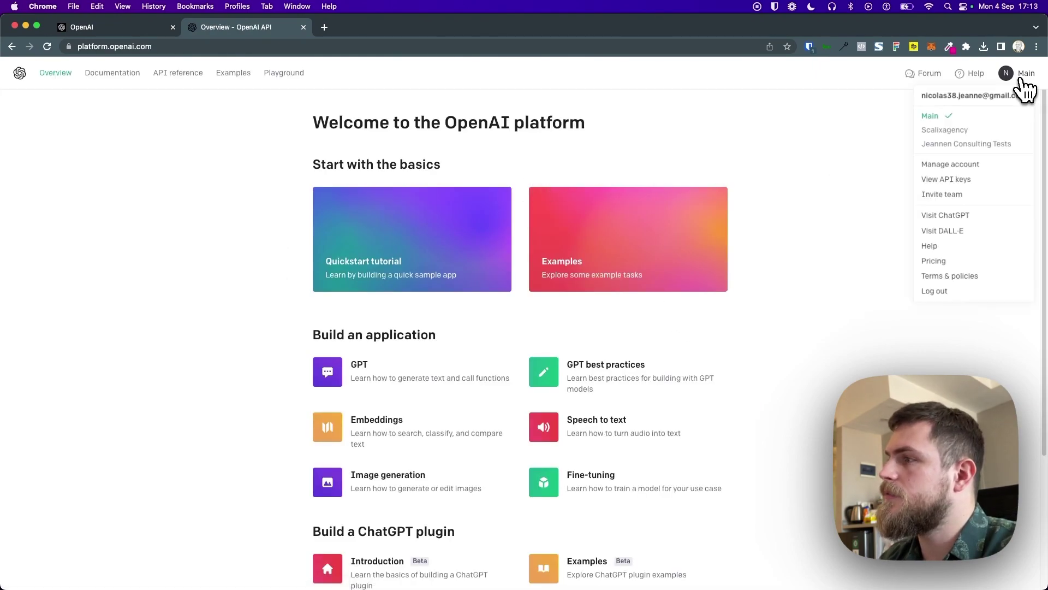
click(949, 181)
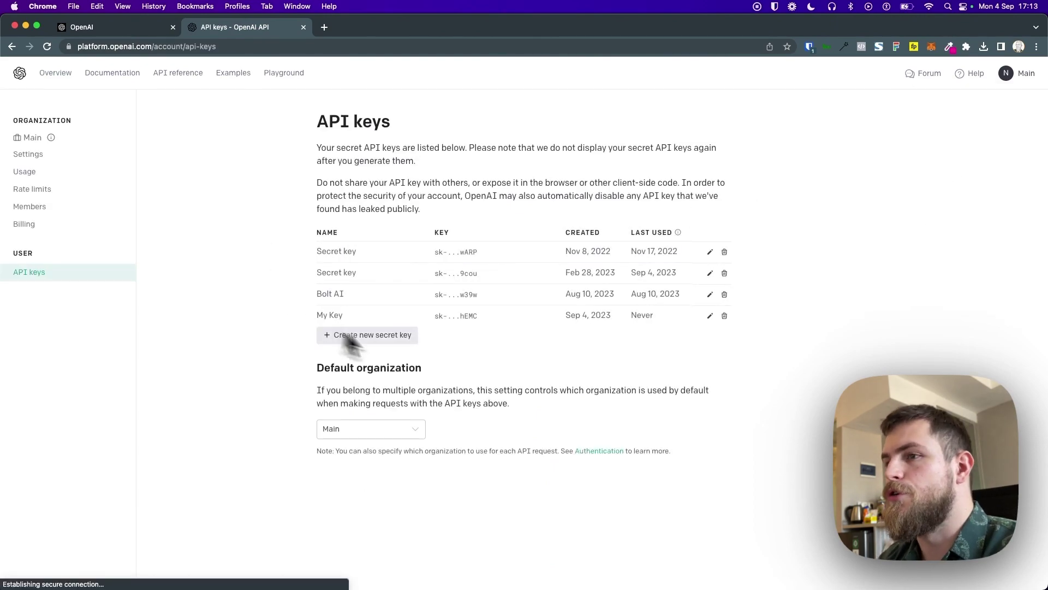
Create a secret key named 'My key2' and copy its value.
click(375, 338)
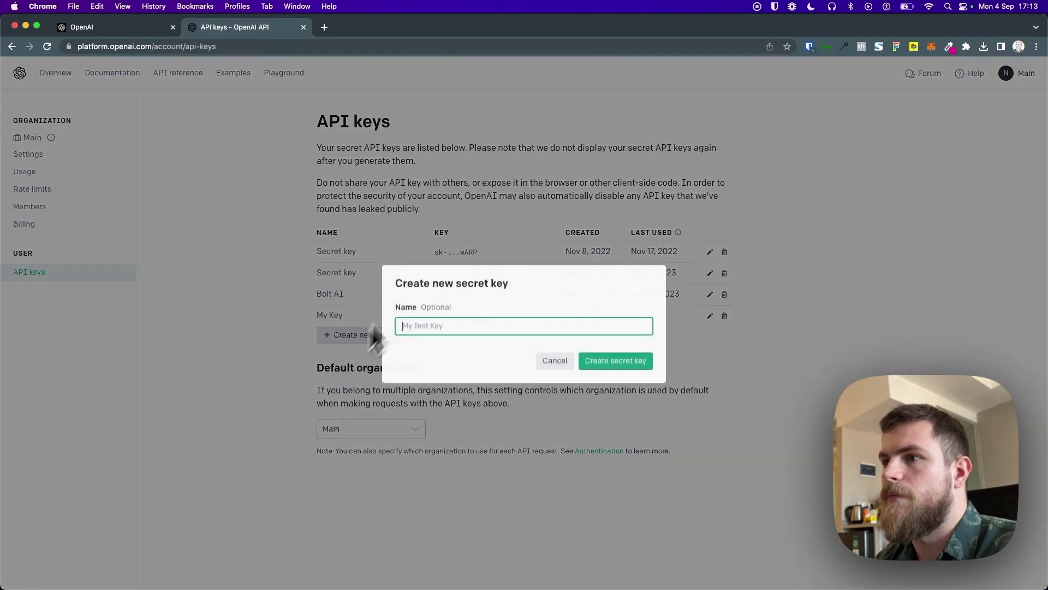
click(555, 361)
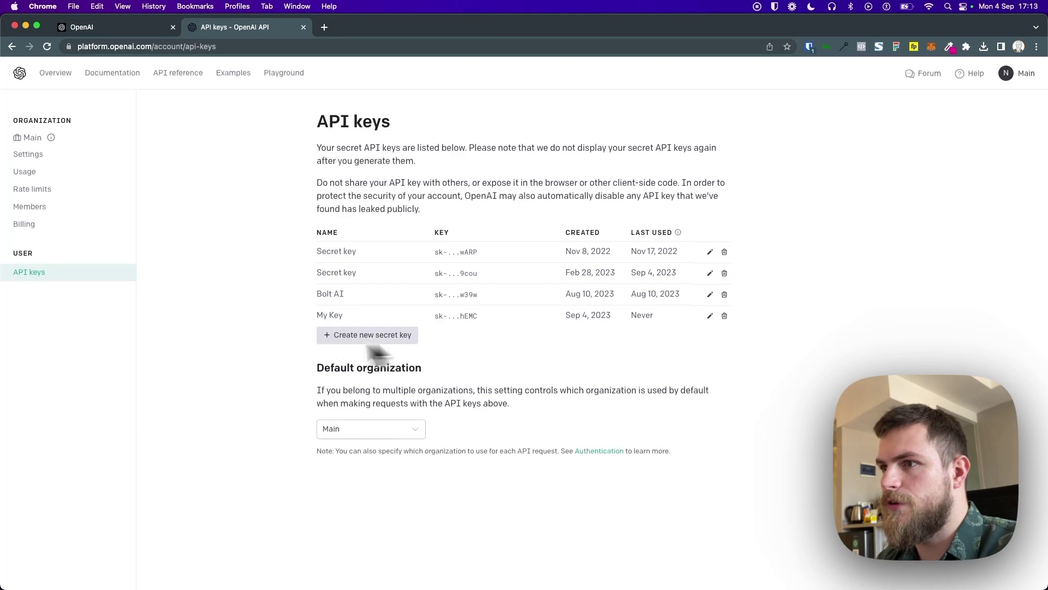
click(360, 338)
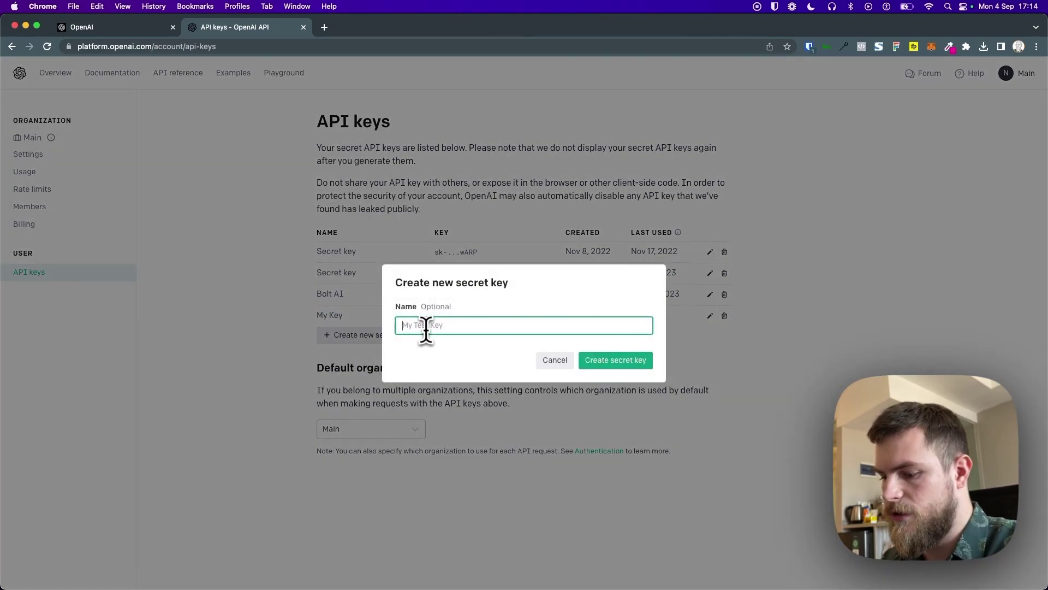
text(My key)
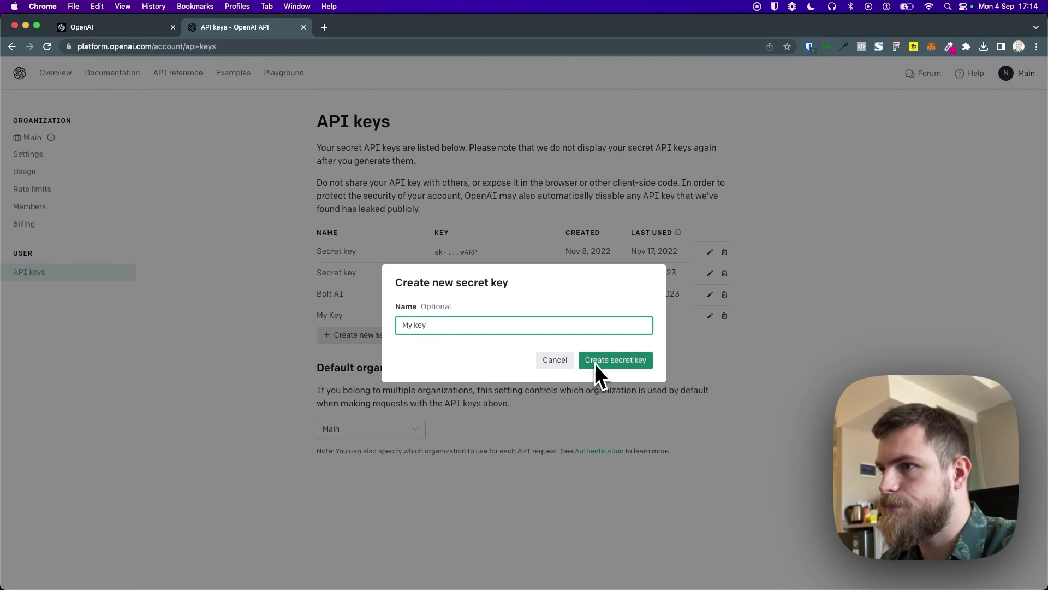
text(2)
click(617, 361)
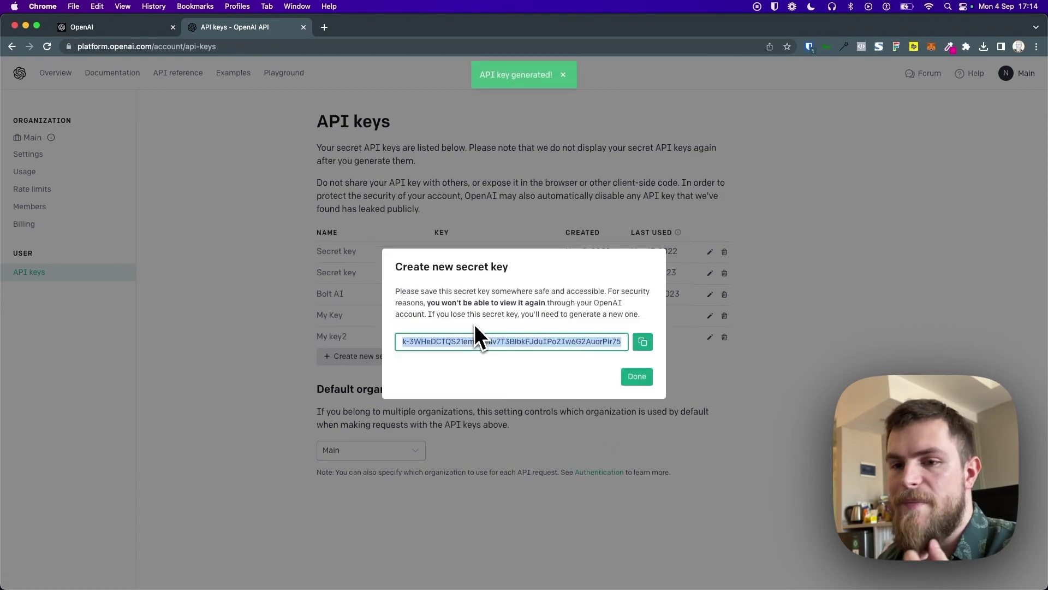
click(643, 342)
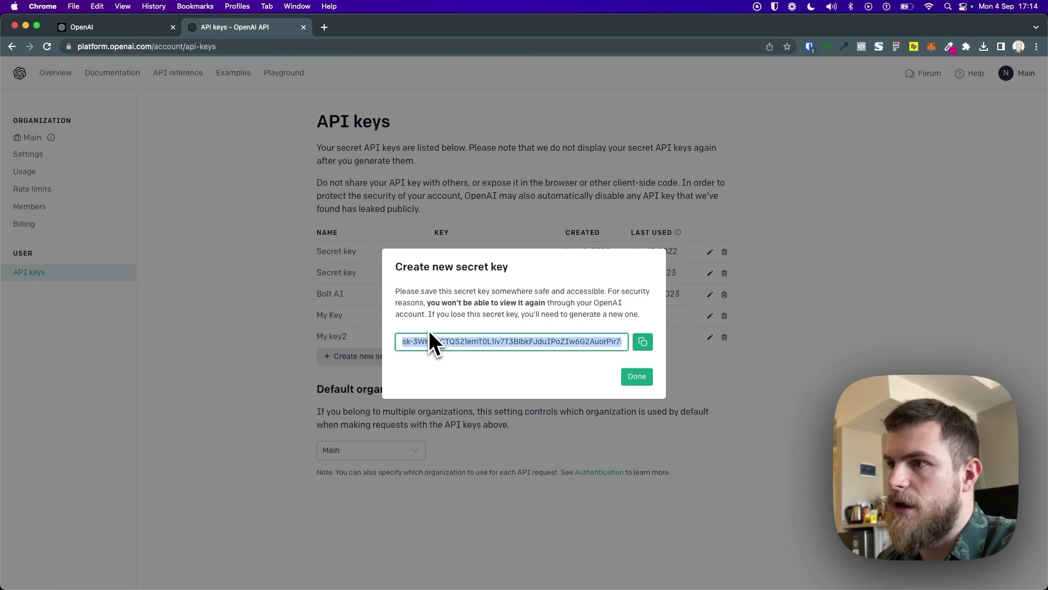
Launch Terminal through Spotlight and move its window to the upper right.
key(super+space)
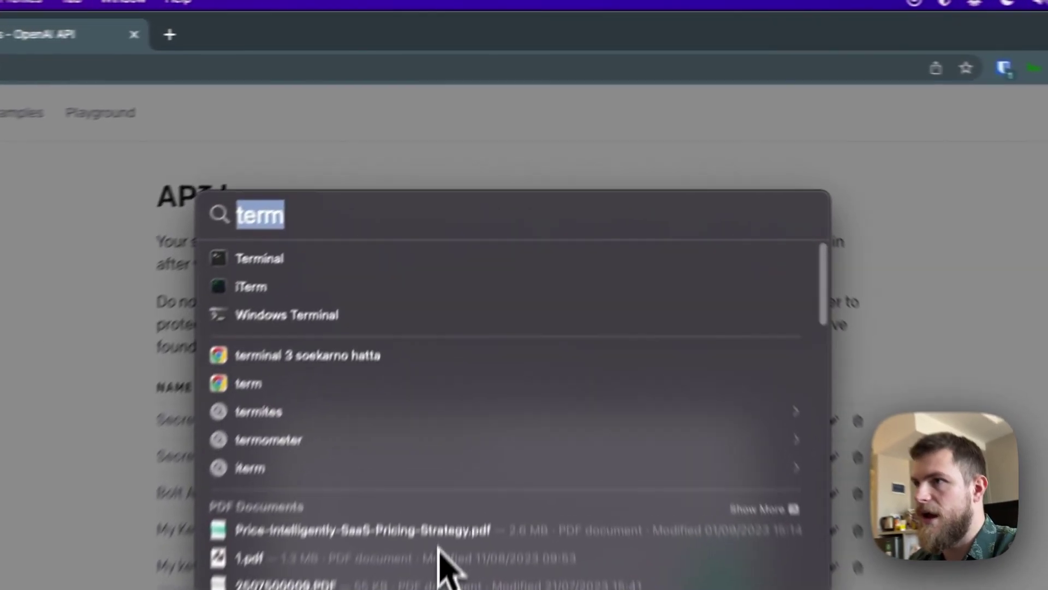
key(BackSpace)
text(termi)
key(Return)
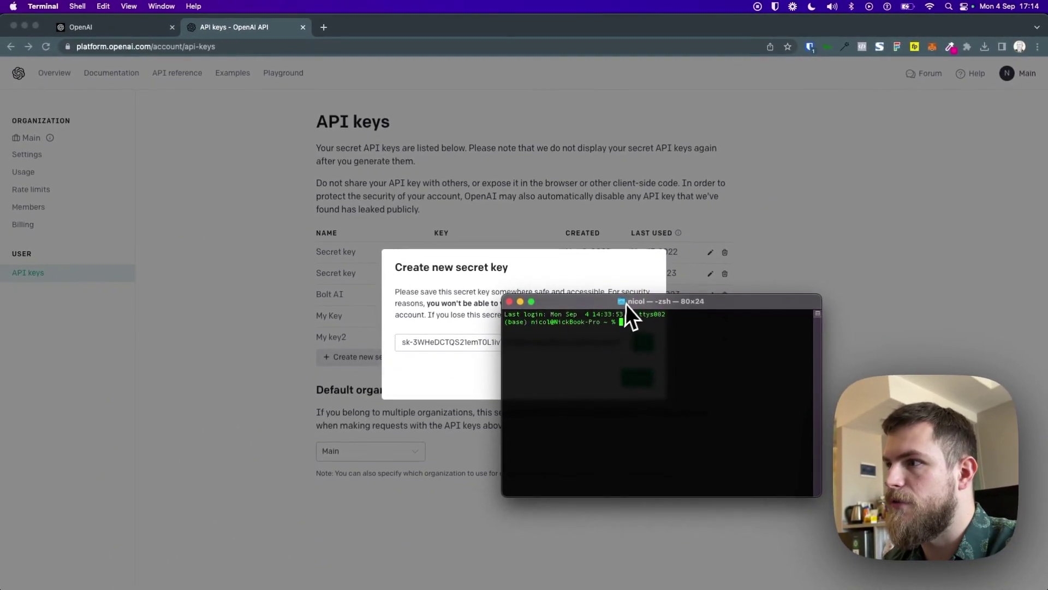
drag(627, 301, 750, 193)
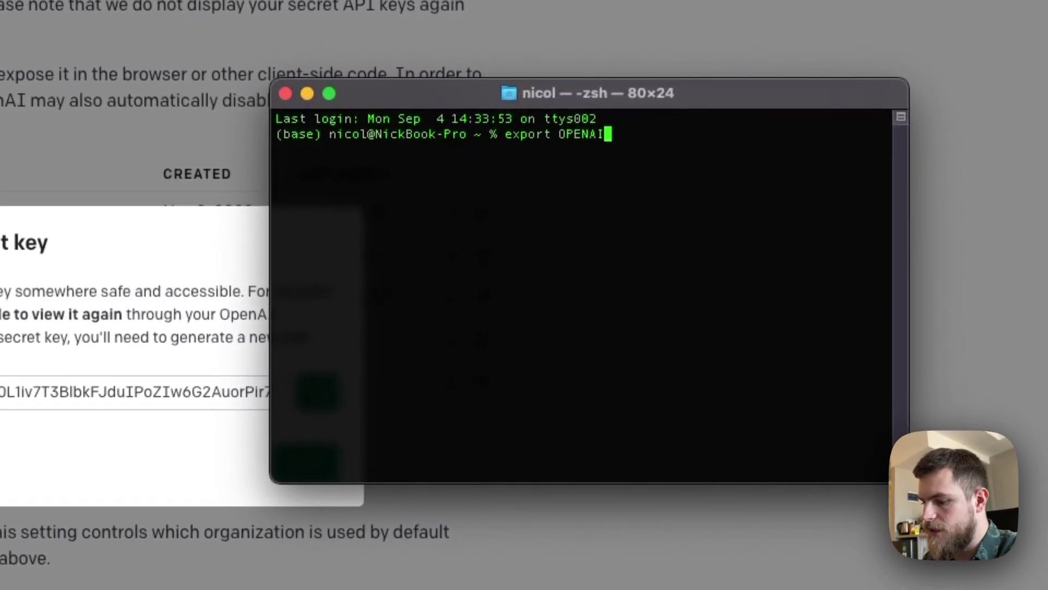
Export the copied secret key as OPENAI_API_KEY, then close Chrome's new-key dialog.
key(BackSpace)
key(BackSpace)
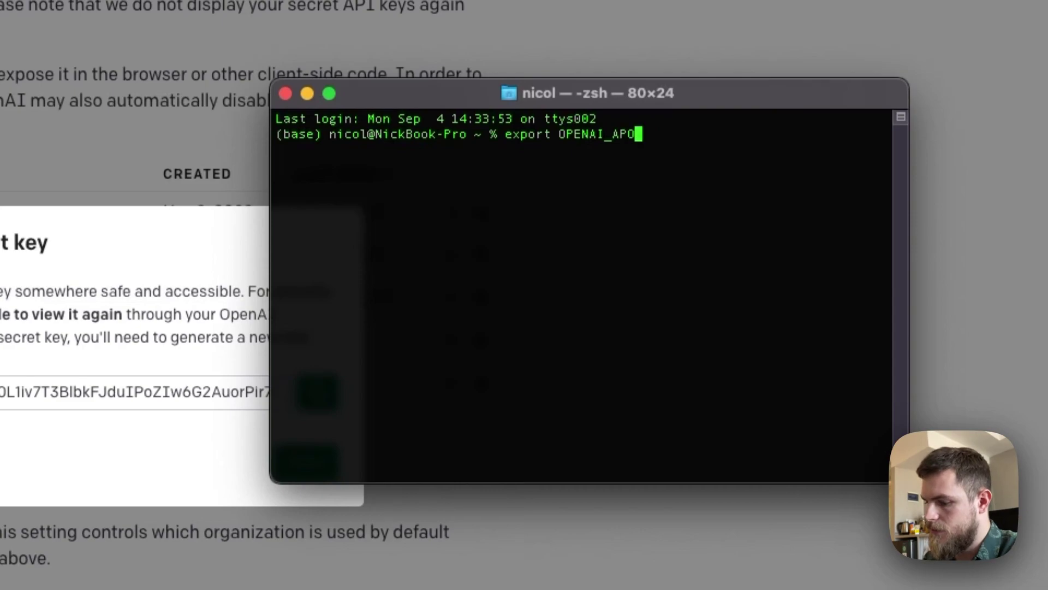
text(I_KEY=)
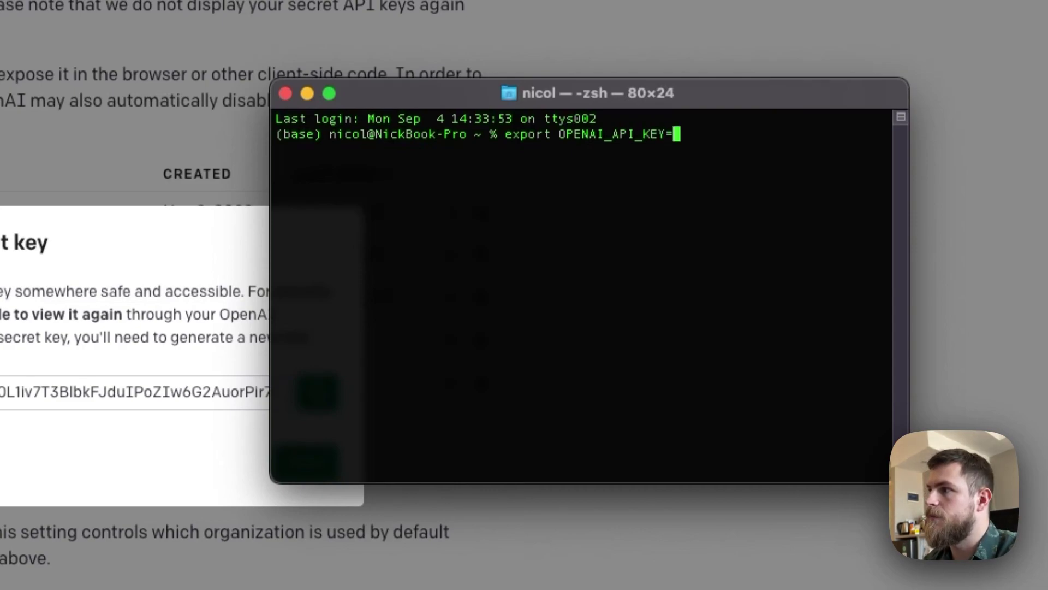
key(super+v)
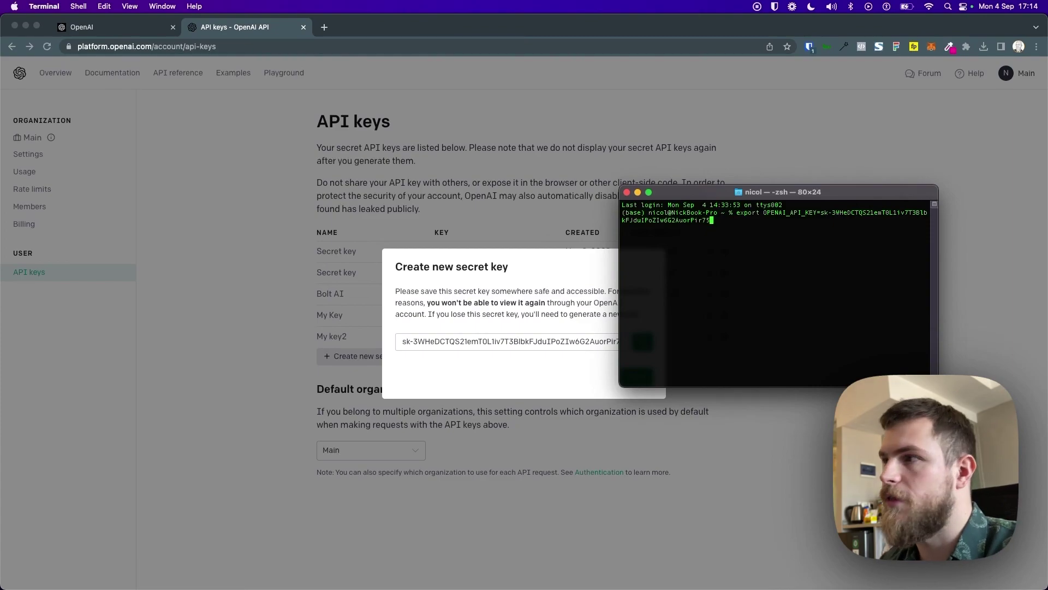
key(Return)
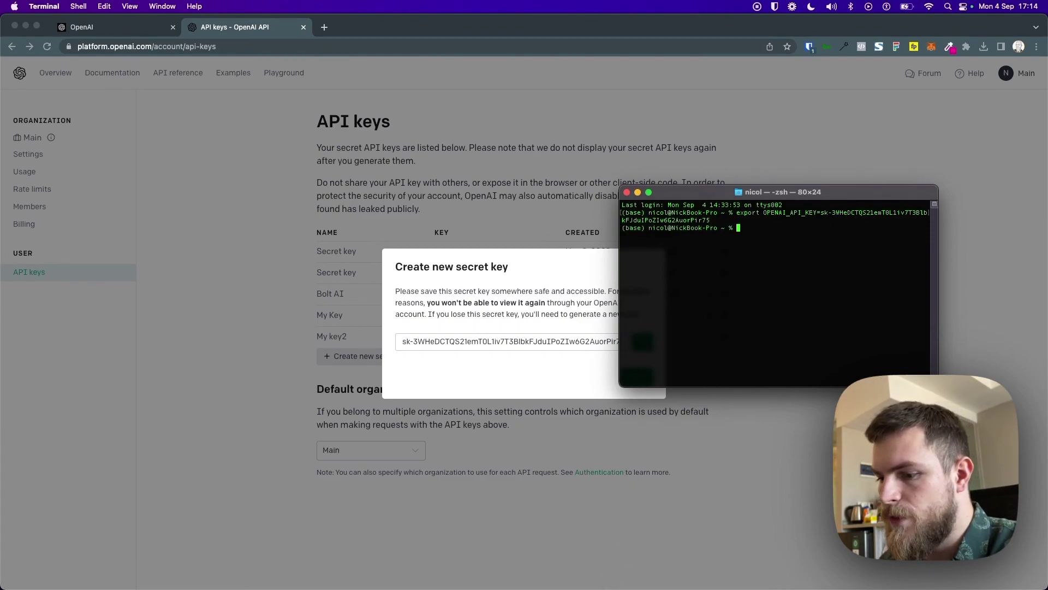
click(280, 249)
click(175, 306)
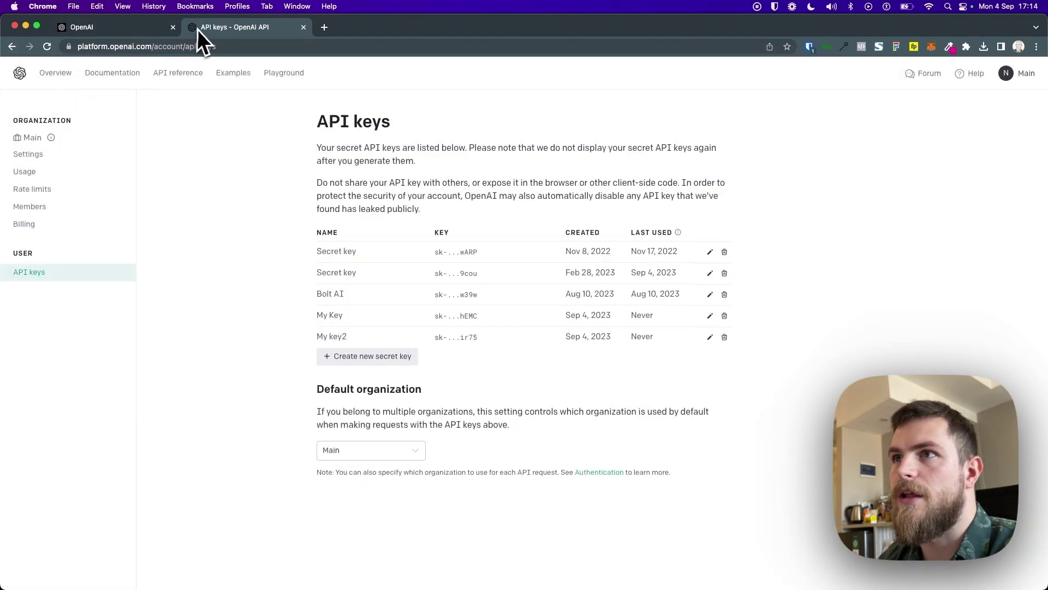
Minimize Chrome and copy My voice memo.m4a as a pathname from its desktop context menu.
click(83, 32)
key(super+m)
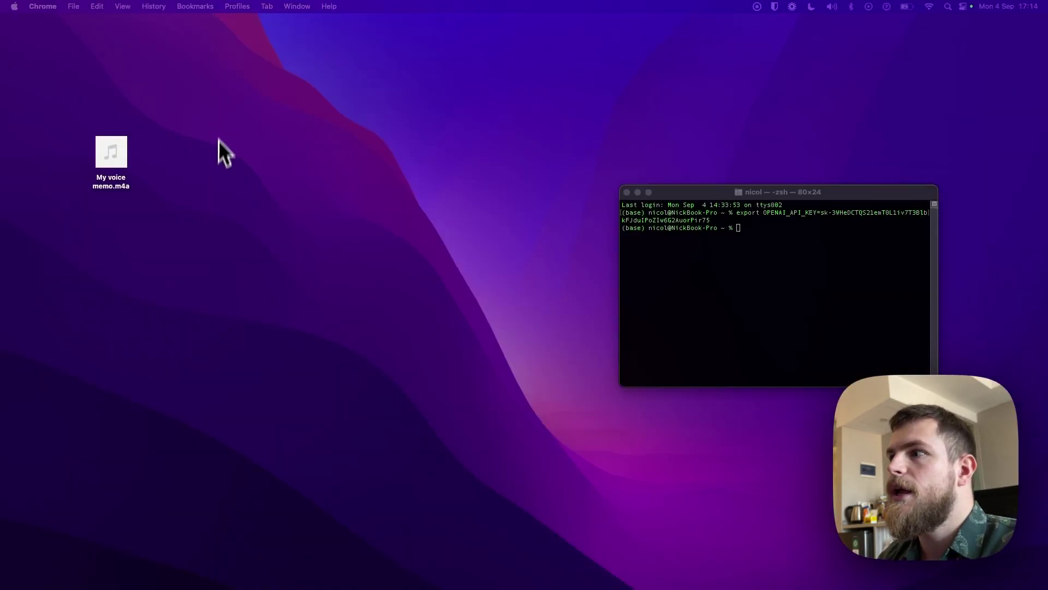
drag(673, 196, 394, 187)
click(143, 192)
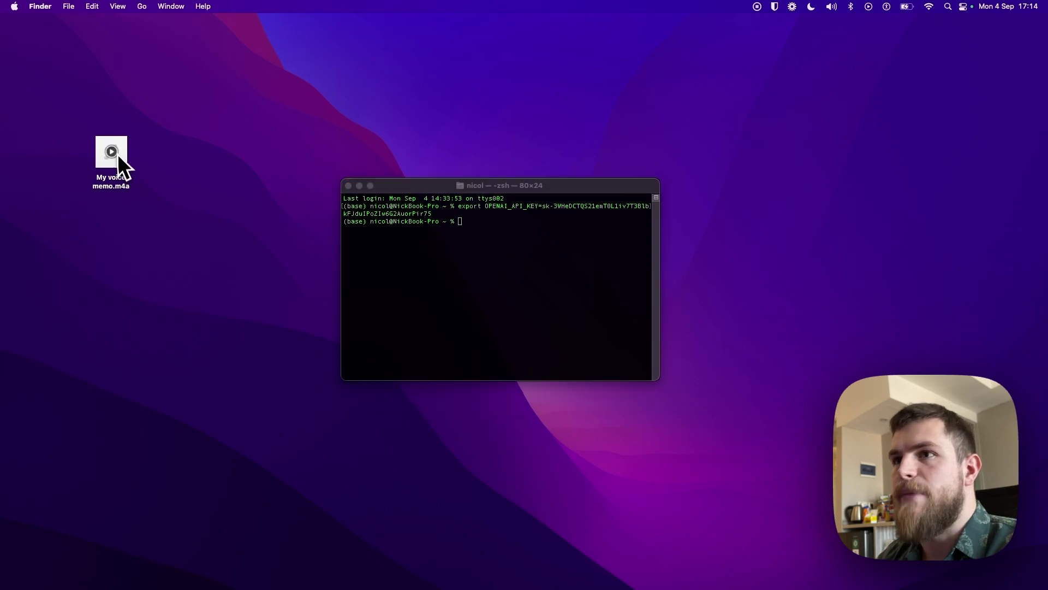
right_click(122, 165)
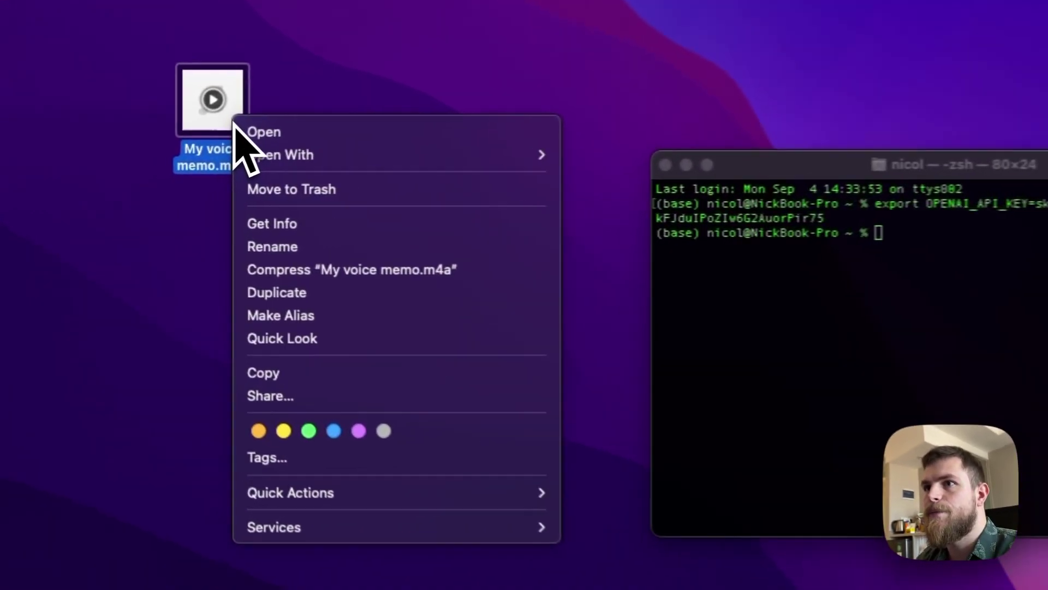
key(alt)
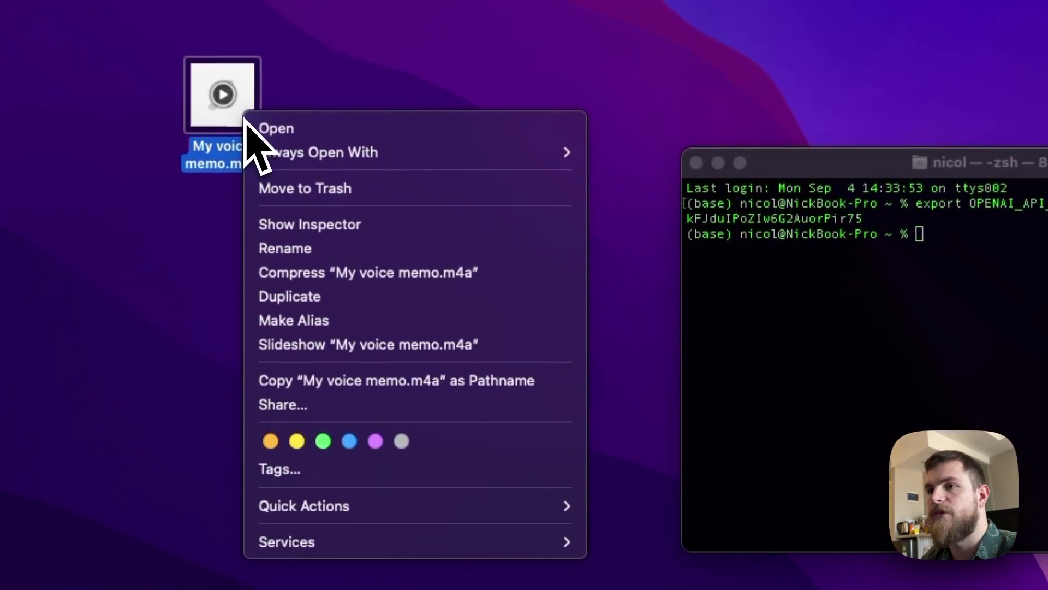
key(alt)
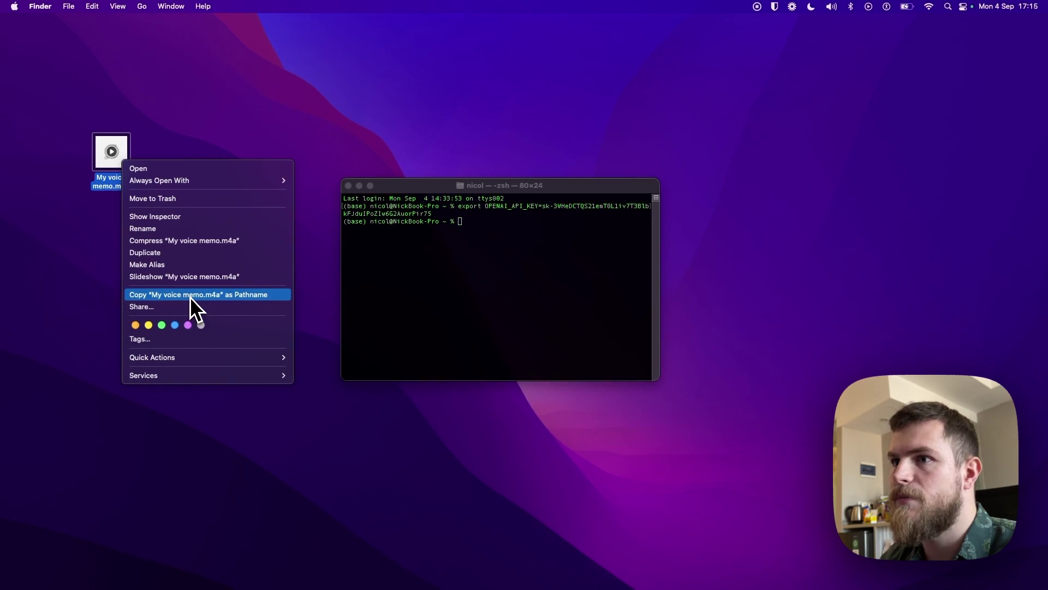
click(191, 297)
click(496, 256)
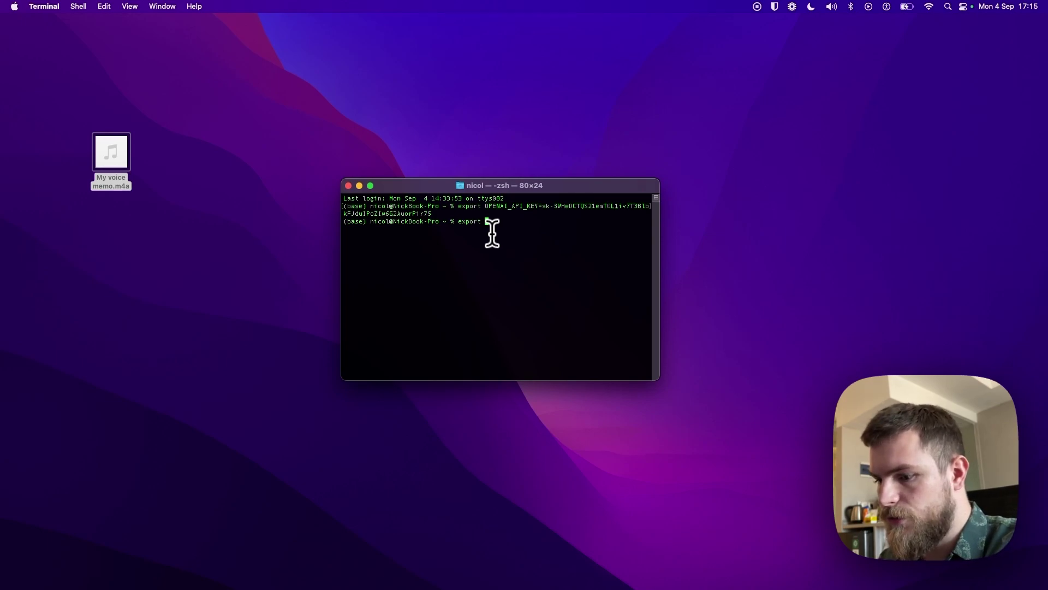
Export AUDIO_FILE_PATH with the pasted, unquoted voice memo path.
text(export AUDIO_FILE_PATH=)
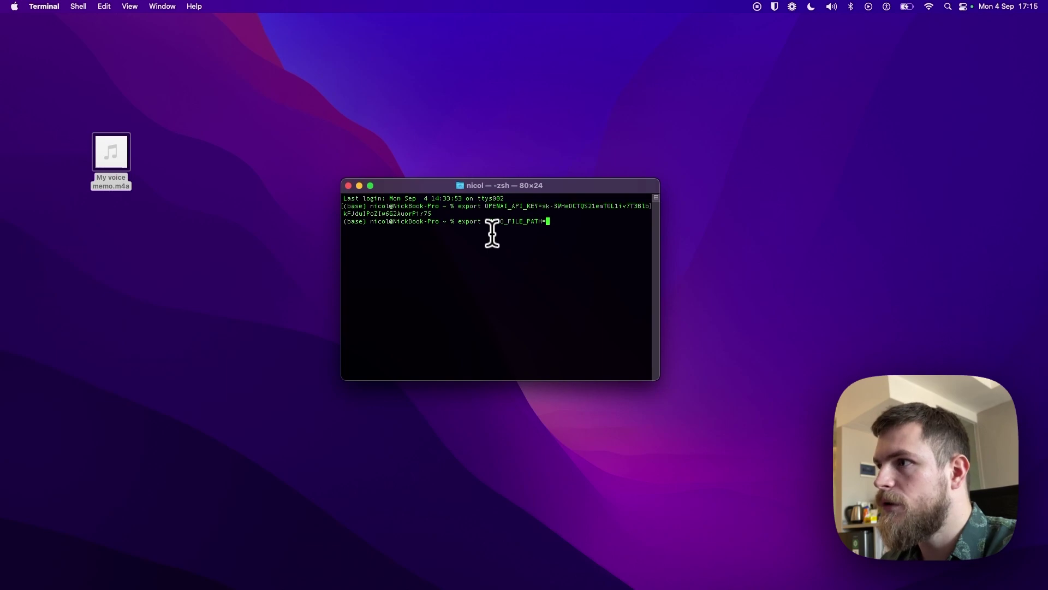
key(super+v)
key(Return)
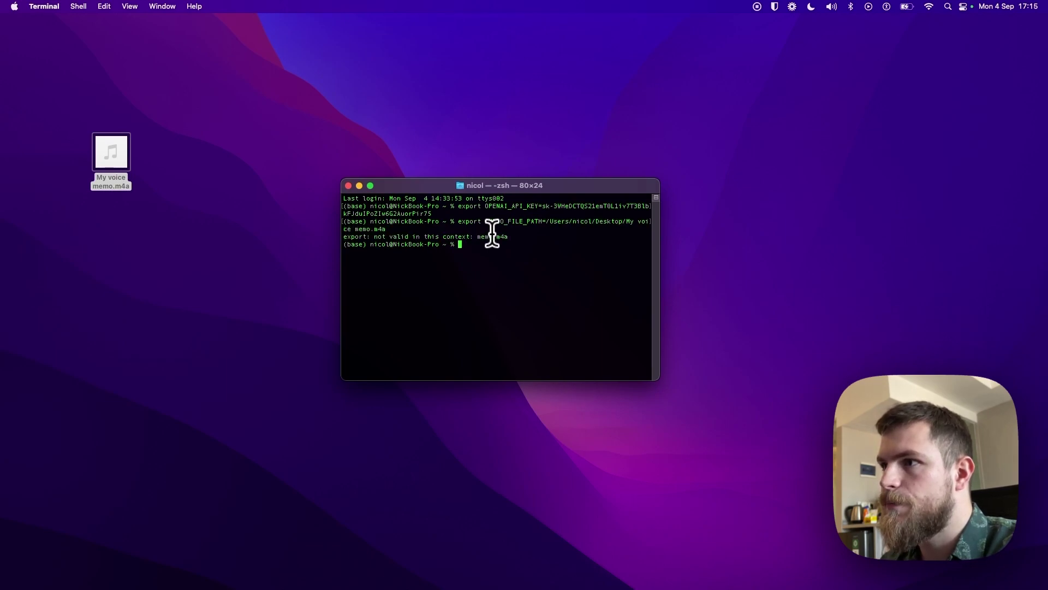
Rerun the AUDIO_FILE_PATH export with the path wrapped in double quotes.
key(Up)
key(Up)
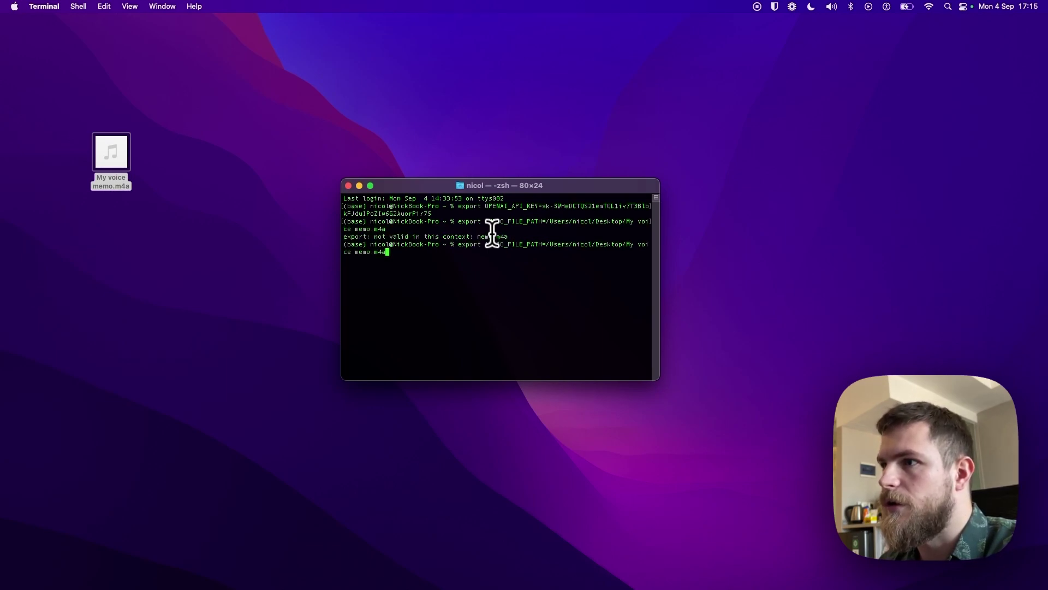
key(Down)
text(")
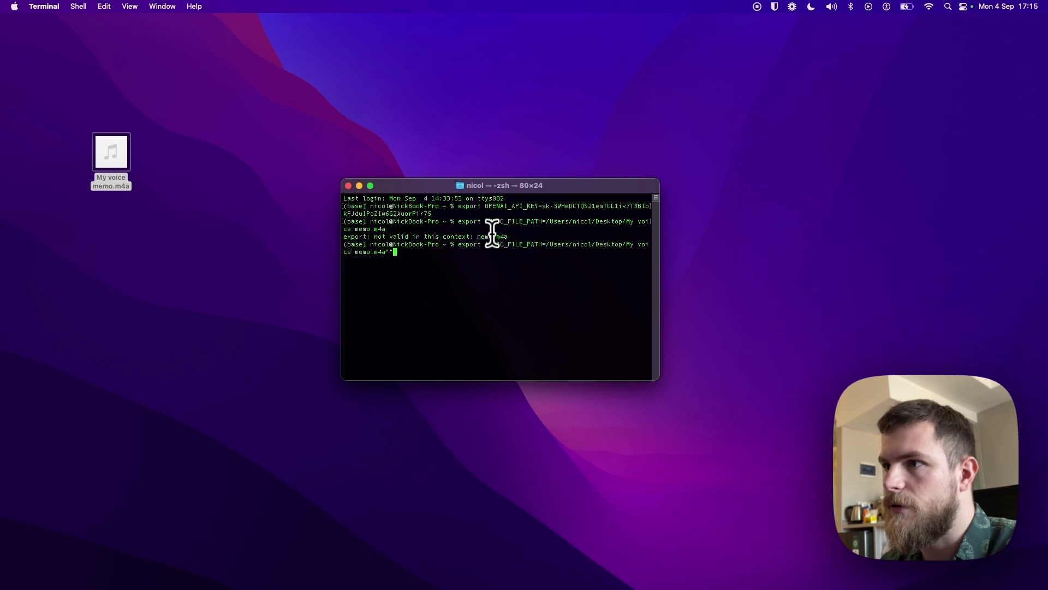
key(Left)
key(Left)
key(Left)
key(Left)
key(Left)
key(Left)
key(Left)
key(Left)
key(Left)
key(Left)
key(Left)
key(Left)
key(Left)
key(Left)
key(Left)
key(Left)
key(Left)
key(Left)
key(Left)
key(Left)
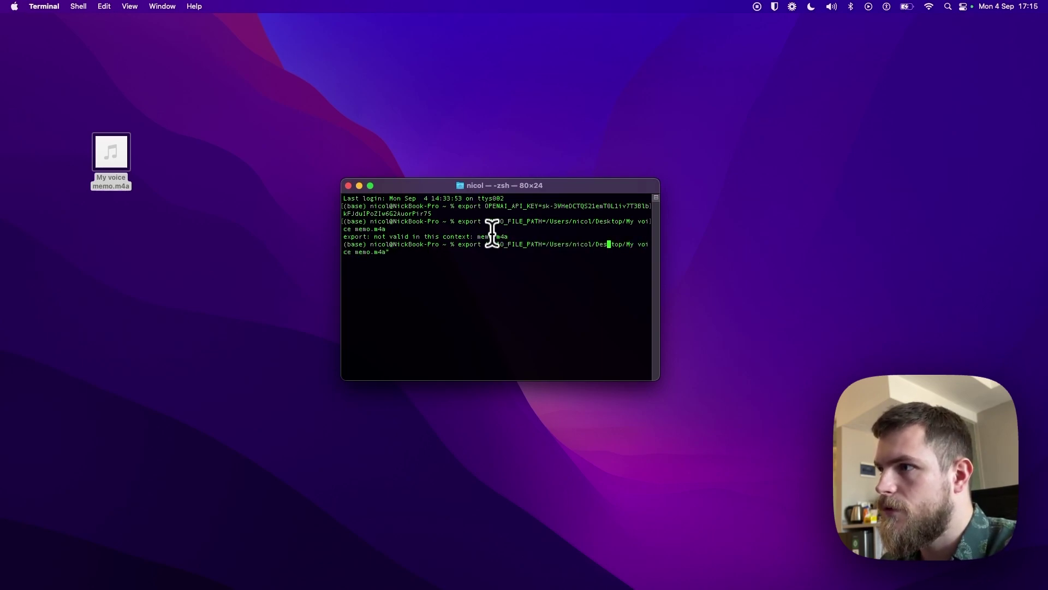
text(")
key(Return)
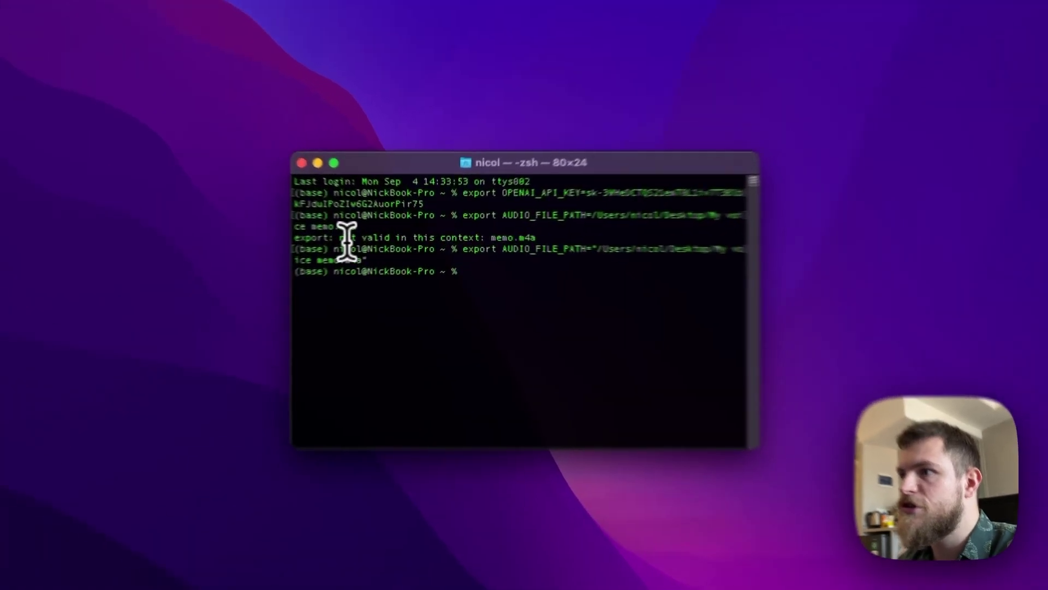
drag(375, 237, 475, 237)
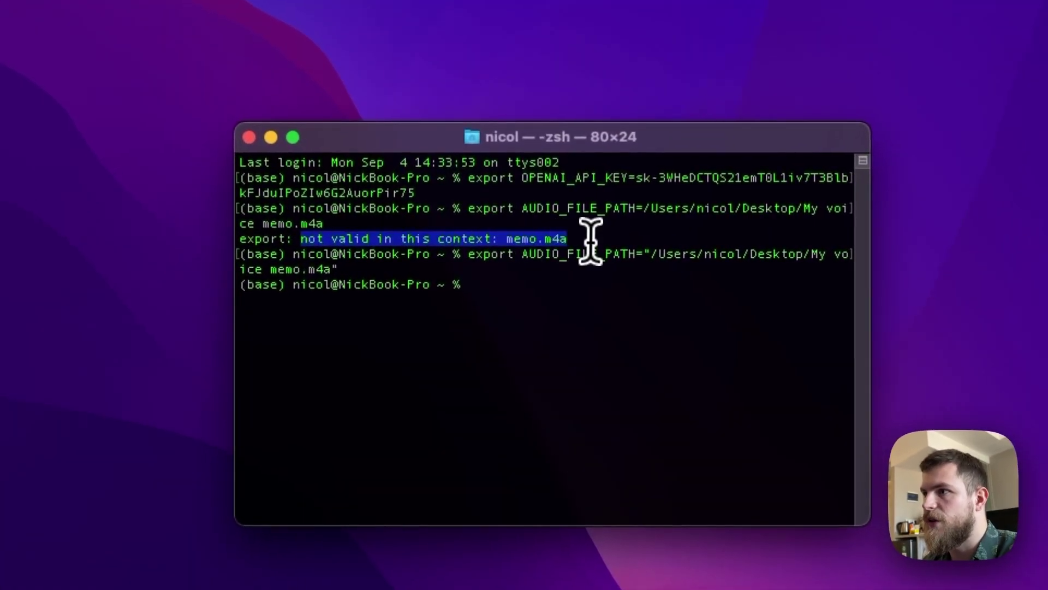
click(509, 275)
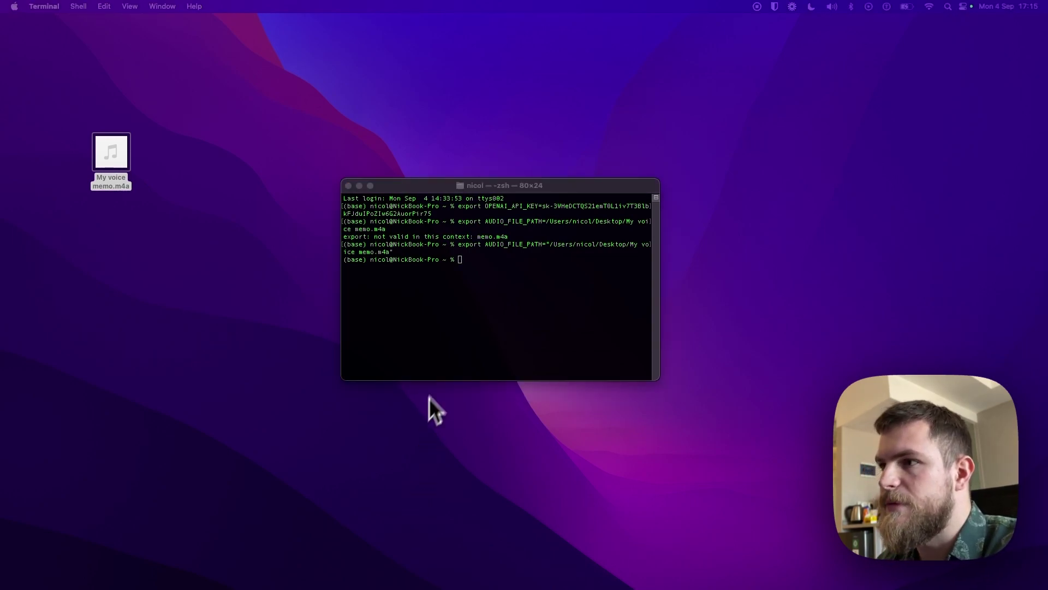
Run the whisper-1 curl request to /v1/audio/transcriptions and select the returned transcript.
click(510, 257)
text(curl https://api.openai.com/v1/audio/transcriptions \   -H "Authorization: Bearer $OPENAI_API_KEY" \   -H "Content-Type: multipart/form-data" \   -F "file=@$AUDIO_FILE_PATH" \   -F "model=whisper-1")
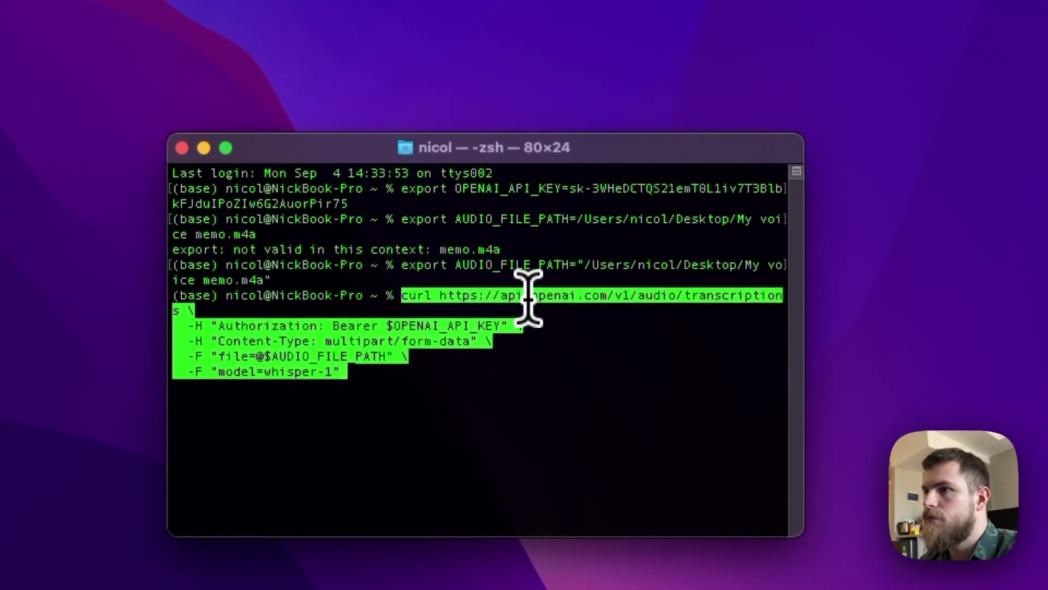
key(Return)
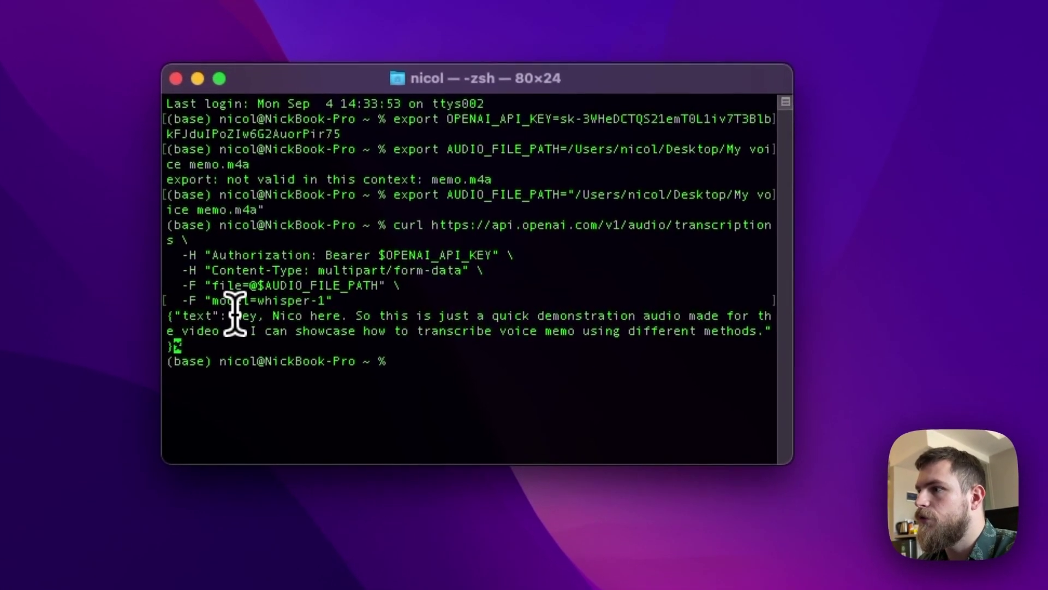
drag(234, 315, 769, 337)
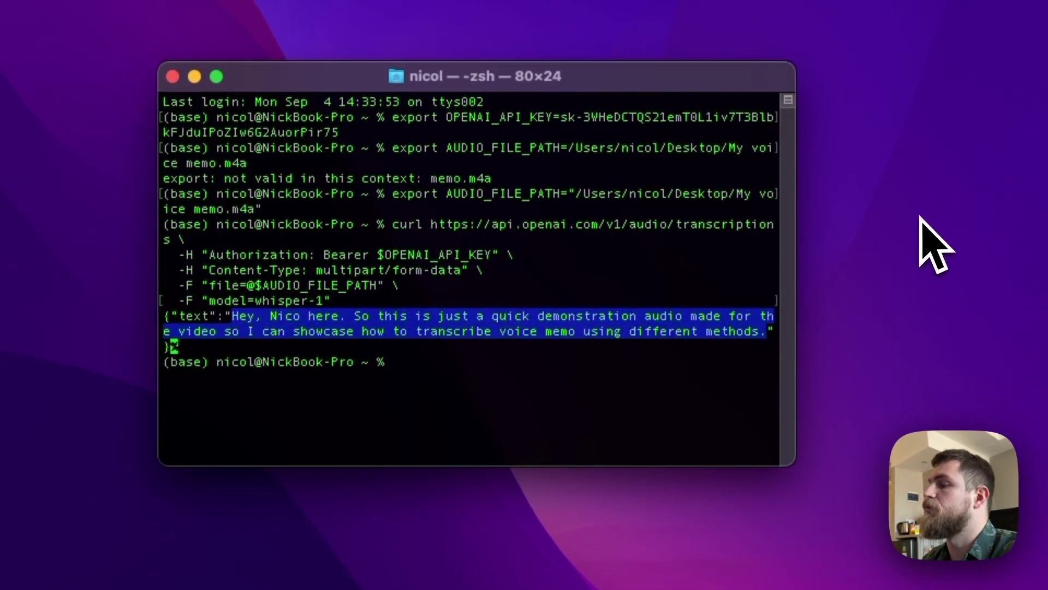